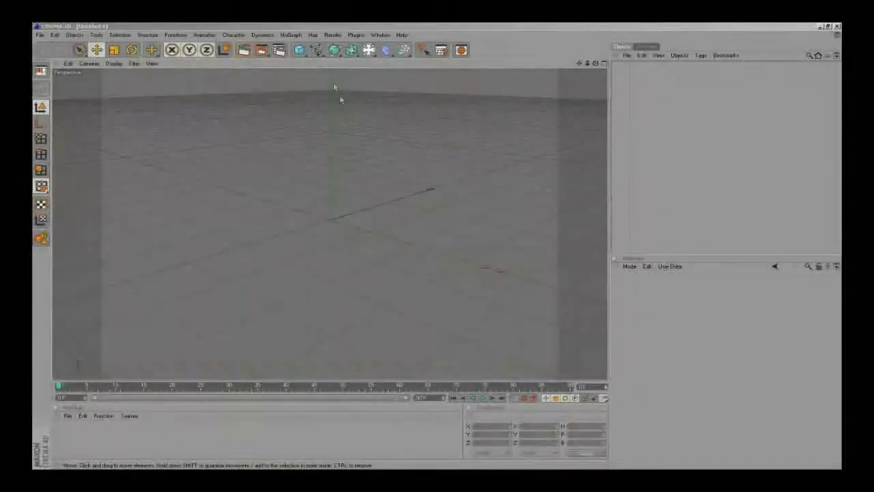
# Add a cube primitive and set its X, Y and Z sizes to 26 m
pyautogui.click(299, 50)
pyautogui.click(323, 63)
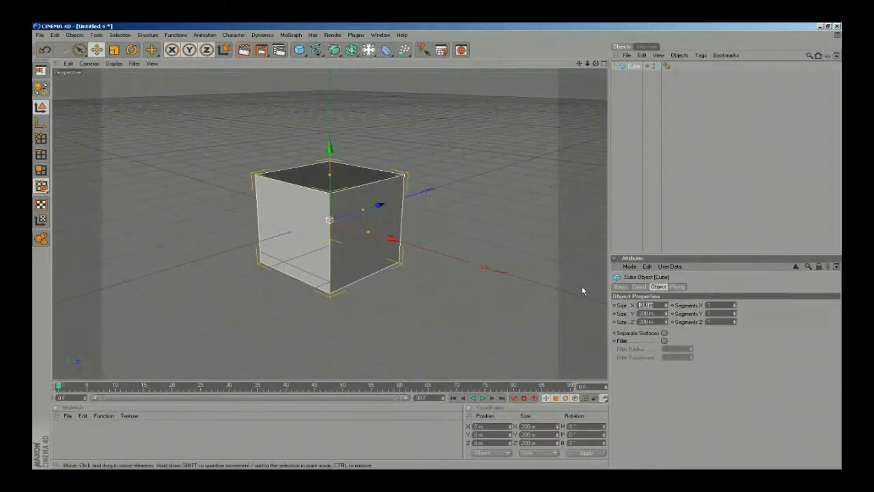
pyautogui.write('20')
pyautogui.press('Tab')
pyautogui.write('20')
pyautogui.press('Tab')
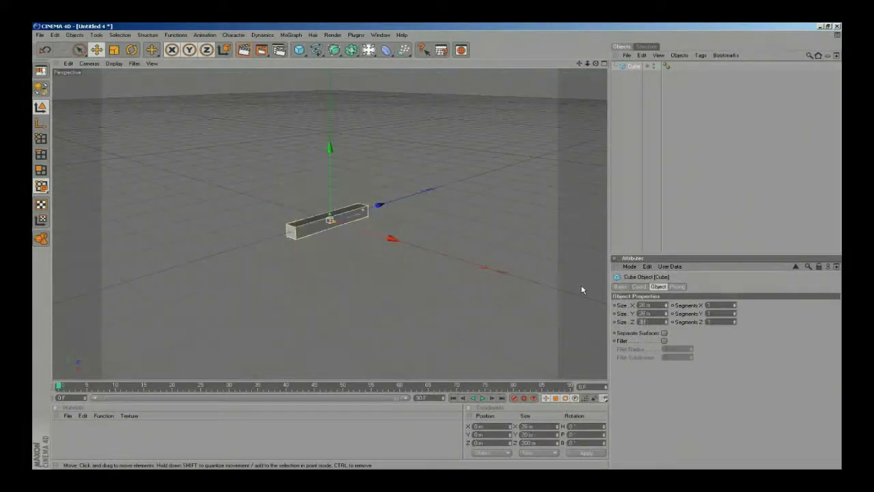
pyautogui.write('20')
pyautogui.press('Return')
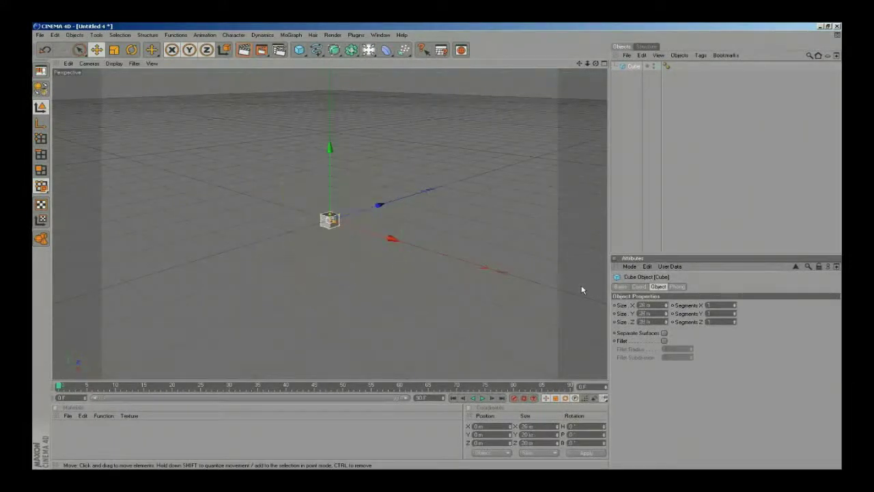
# Enable the cube's fillet with a 1 m radius and 10 subdivisions
pyautogui.click(663, 341)
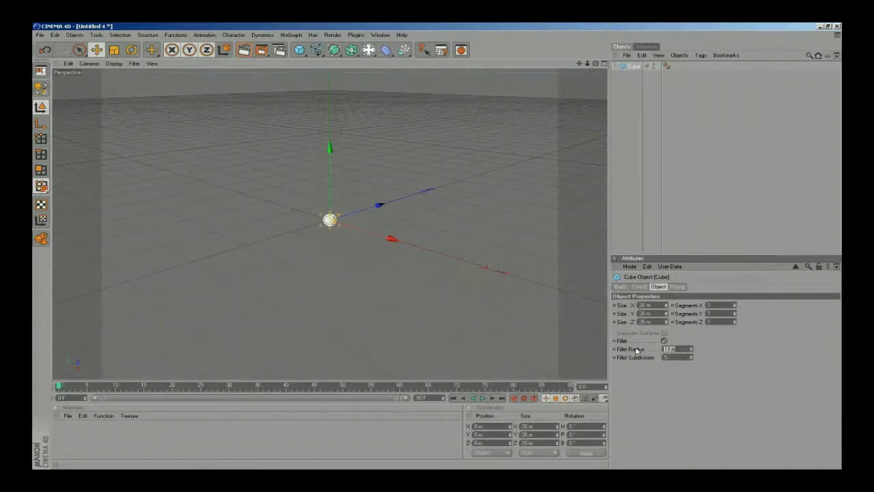
pyautogui.write('1')
pyautogui.press('Return')
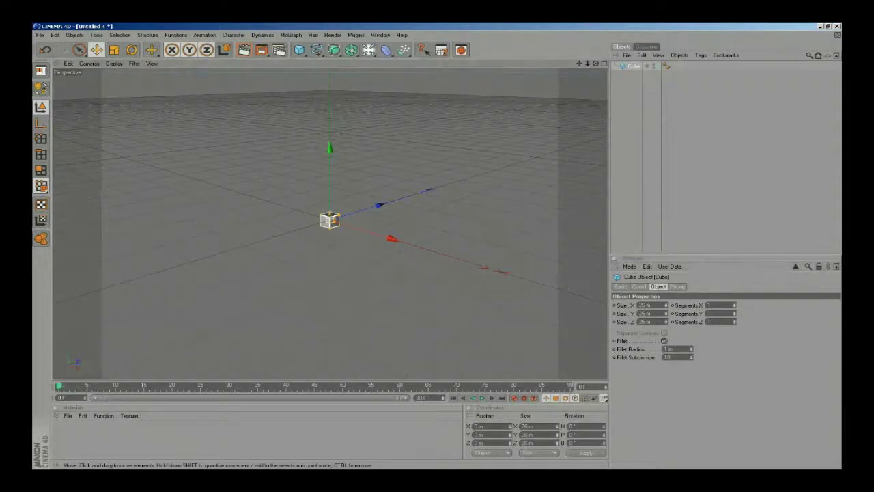
# Add a MoGraph Cloner Object in Grid Array mode and make the cube its child
pyautogui.click(367, 301)
pyautogui.scroll(3, 365, 297)
pyautogui.scroll(3, 365, 298)
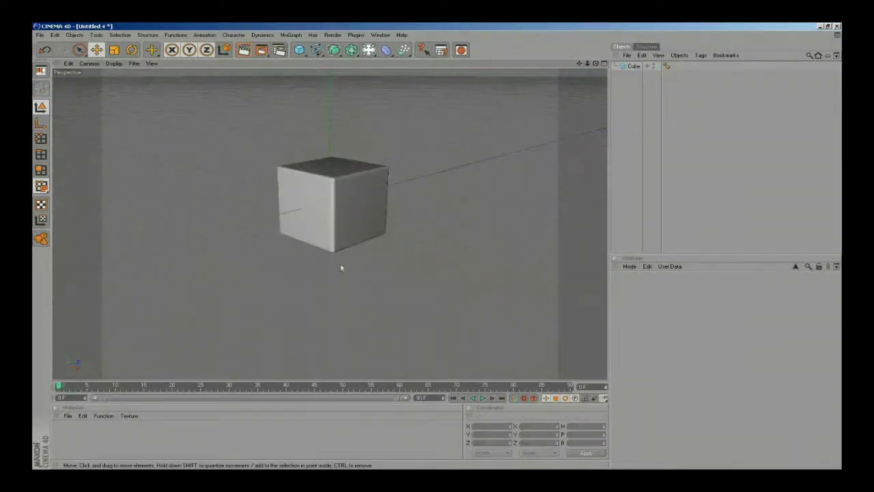
pyautogui.click(338, 204)
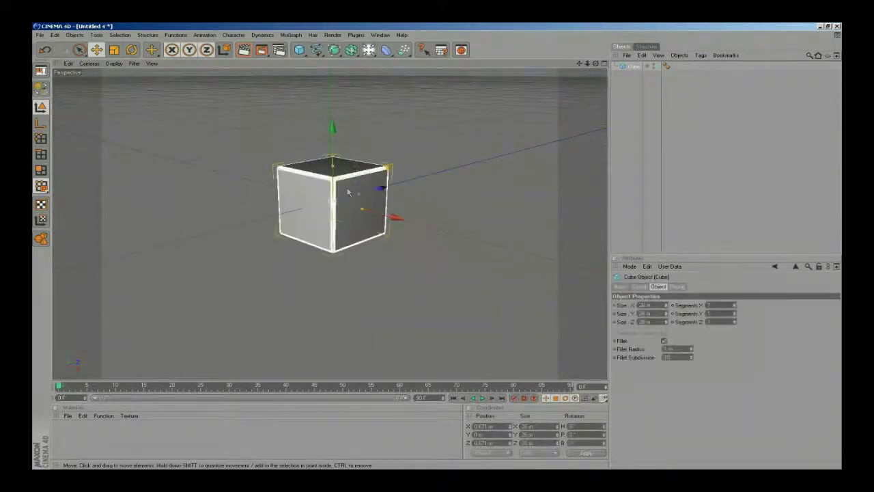
pyautogui.click(291, 36)
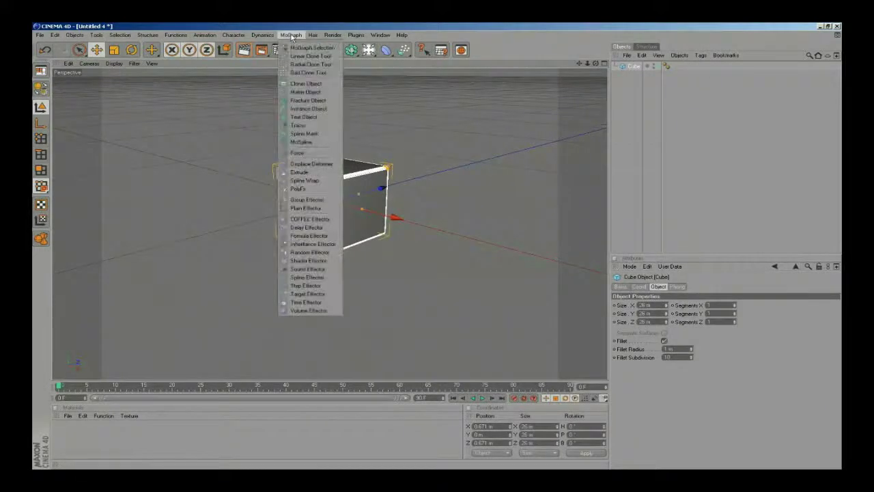
pyautogui.click(303, 83)
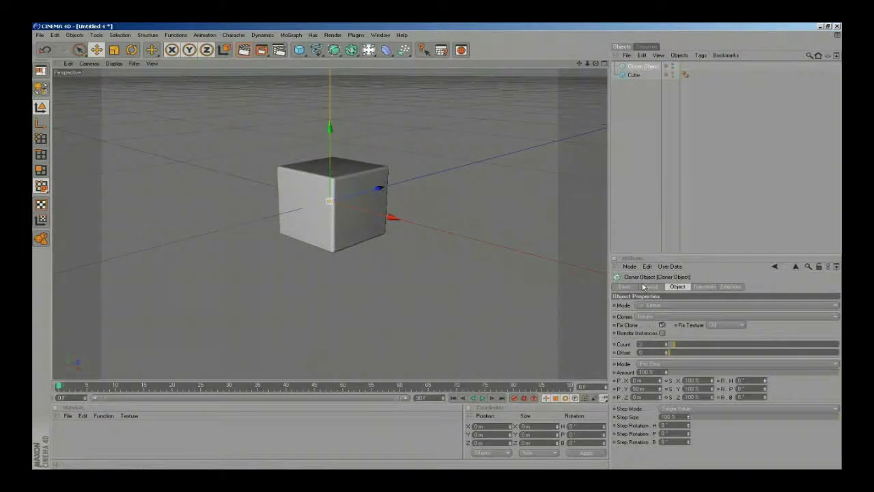
pyautogui.click(657, 310)
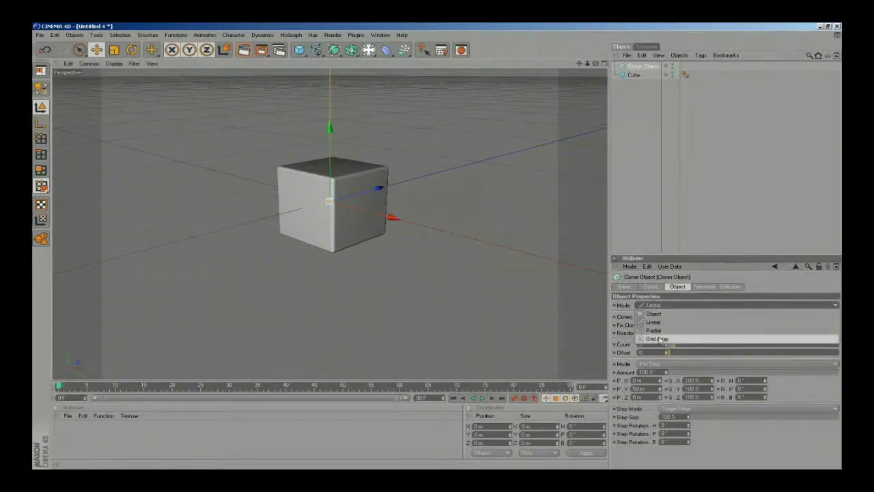
pyautogui.click(659, 340)
pyautogui.scroll(-5, 426, 315)
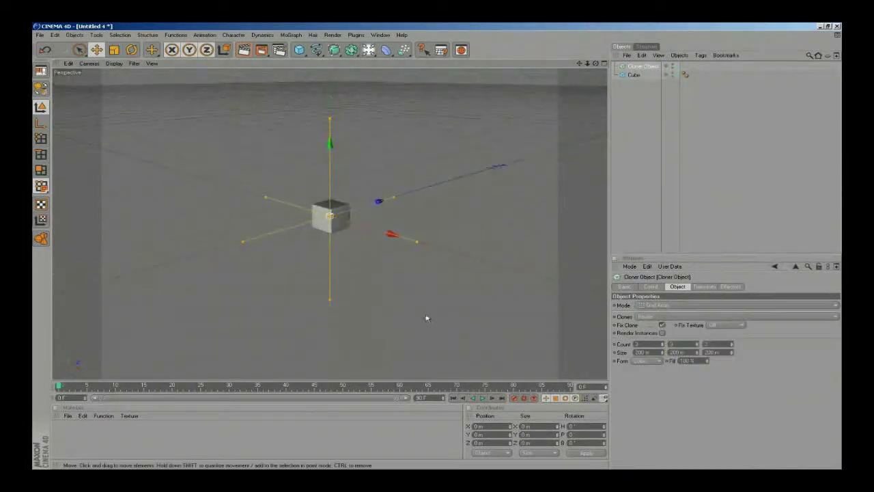
pyautogui.moveTo(637, 80); pyautogui.dragTo(641, 70)
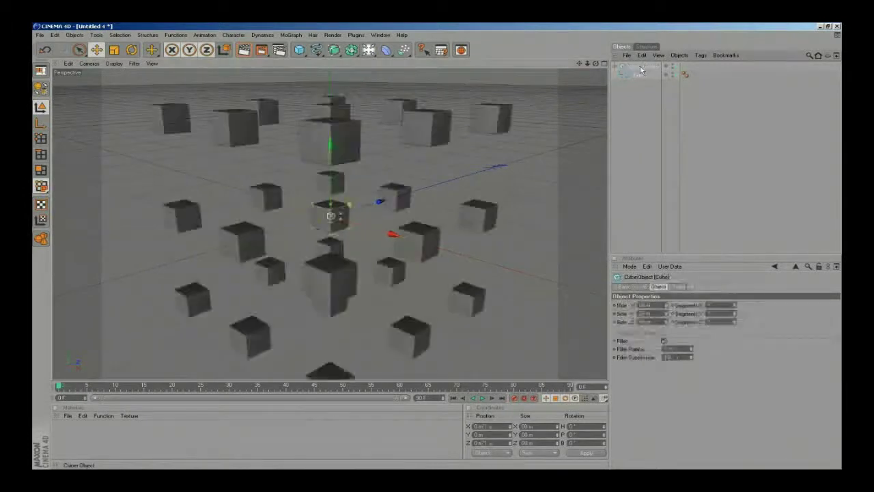
# Set the Cloner's grid count to 5 clones along each of the three axes
pyautogui.click(643, 69)
pyautogui.scroll(-5, 527, 253)
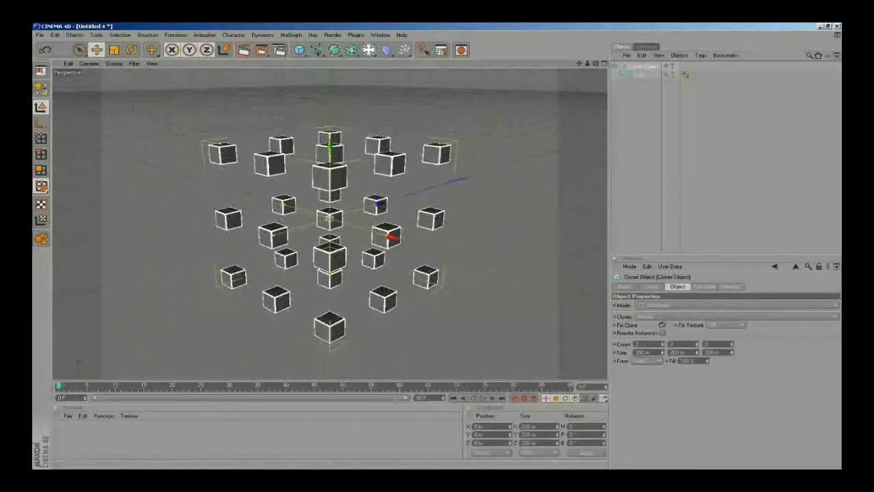
pyautogui.press('Tab')
pyautogui.write('5')
pyautogui.press('Tab')
pyautogui.write('5')
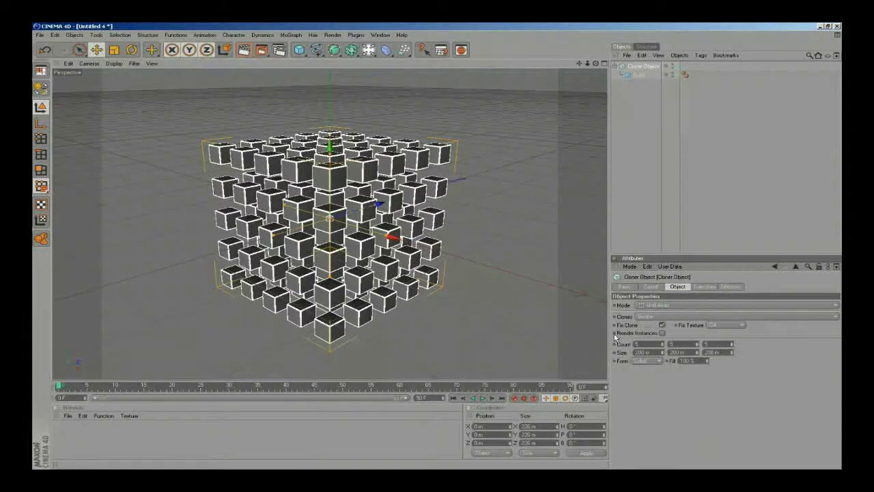
# Set the Cloner's grid size to 100 m on all three axes
pyautogui.write('1')
pyautogui.write('100')
pyautogui.press('Tab')
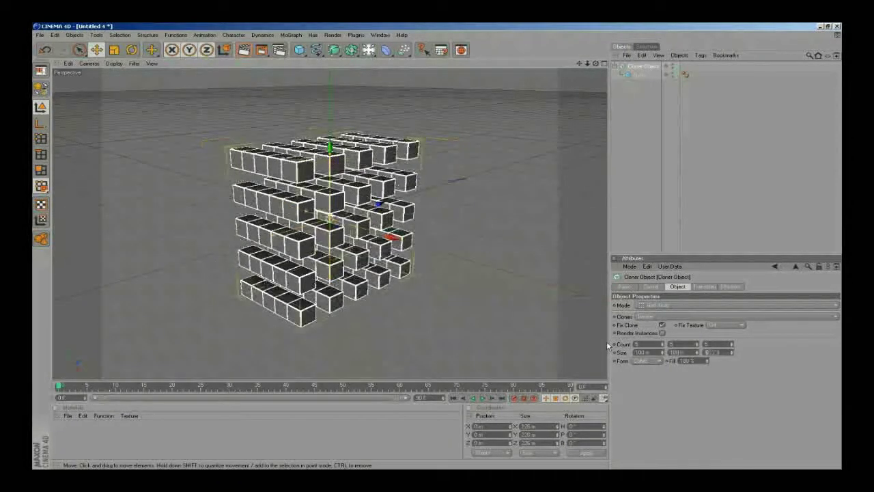
pyautogui.write('100')
pyautogui.press('Return')
# Render a preview of the cloned cube grid in the perspective view from a low angle
pyautogui.click(526, 301)
pyautogui.keyDown('alt'); pyautogui.moveTo(527, 300); pyautogui.dragTo(508, 323); pyautogui.keyUp('alt')
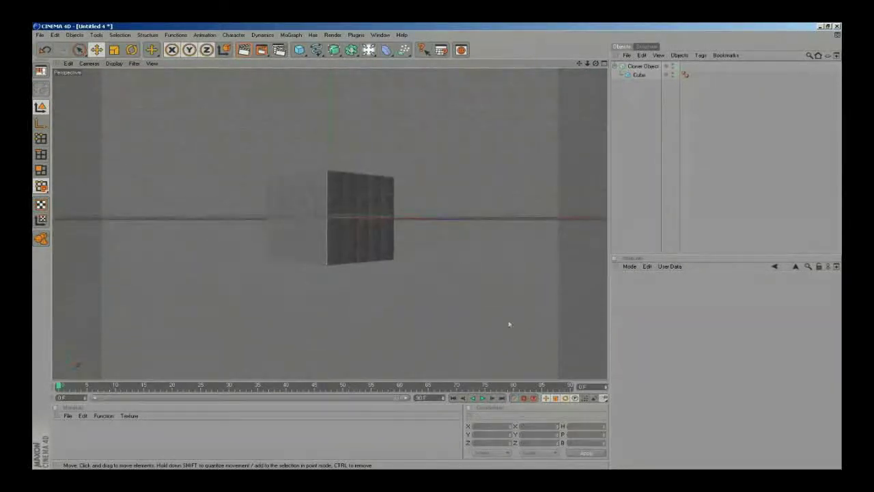
pyautogui.click(244, 51)
pyautogui.click(243, 49)
pyautogui.keyDown('alt'); pyautogui.moveTo(415, 185); pyautogui.dragTo(446, 234); pyautogui.keyUp('alt')
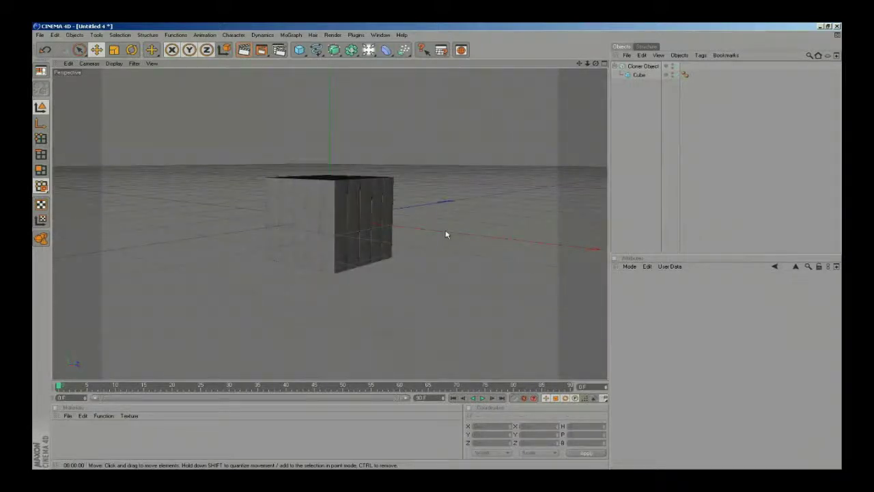
# Apply a MoGraph Random Effector to the Cloner Object
pyautogui.click(641, 65)
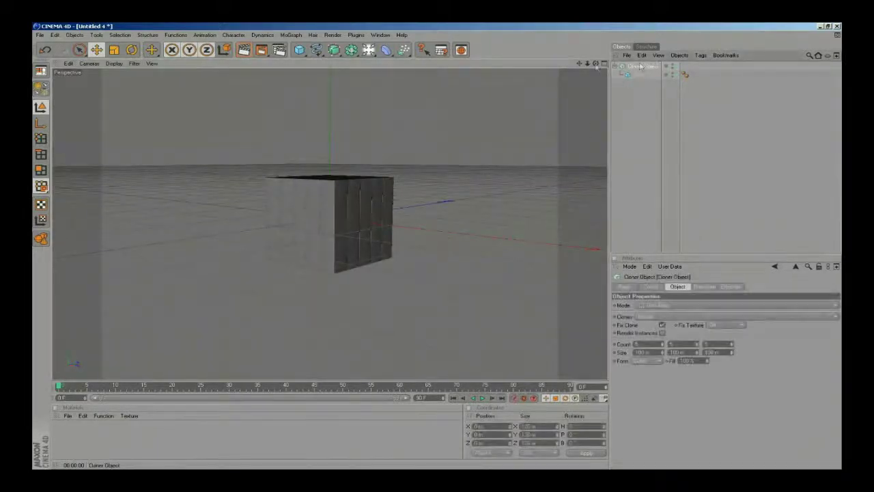
pyautogui.click(292, 36)
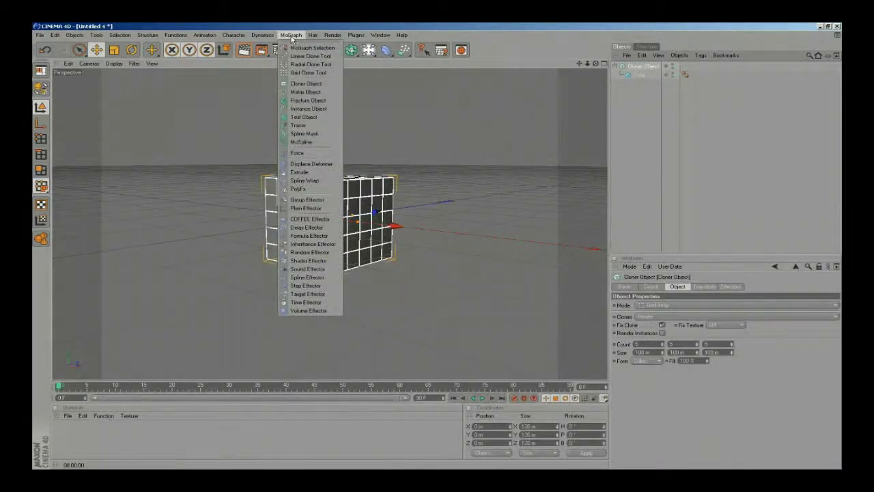
pyautogui.click(309, 252)
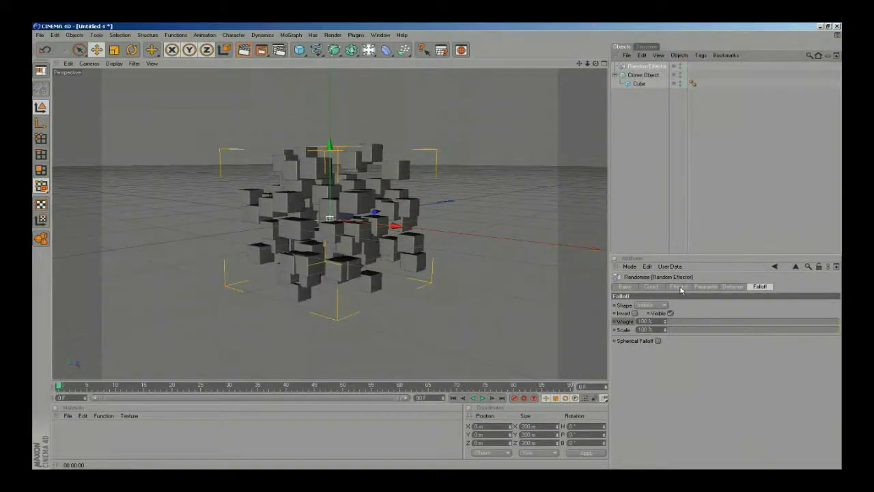
# Set the Random Effector's position parameters to 500 m on X, Y and Z
pyautogui.click(703, 287)
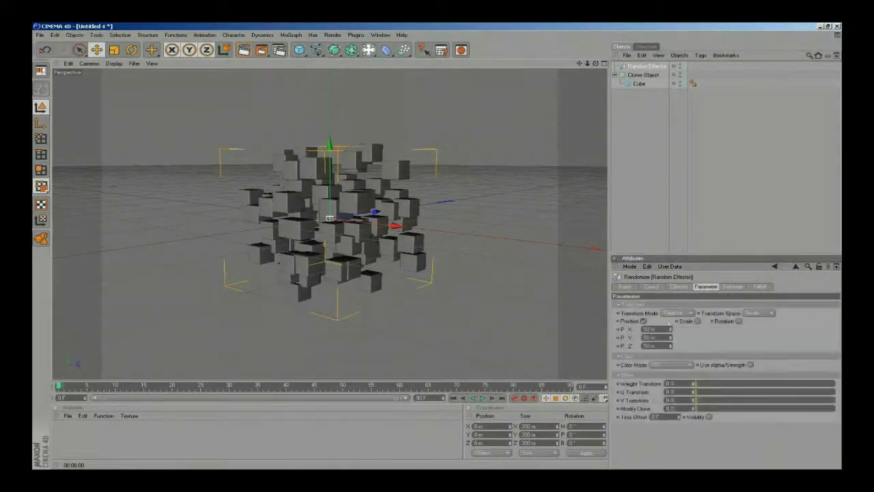
pyautogui.moveTo(658, 329); pyautogui.dragTo(602, 339)
pyautogui.write('500')
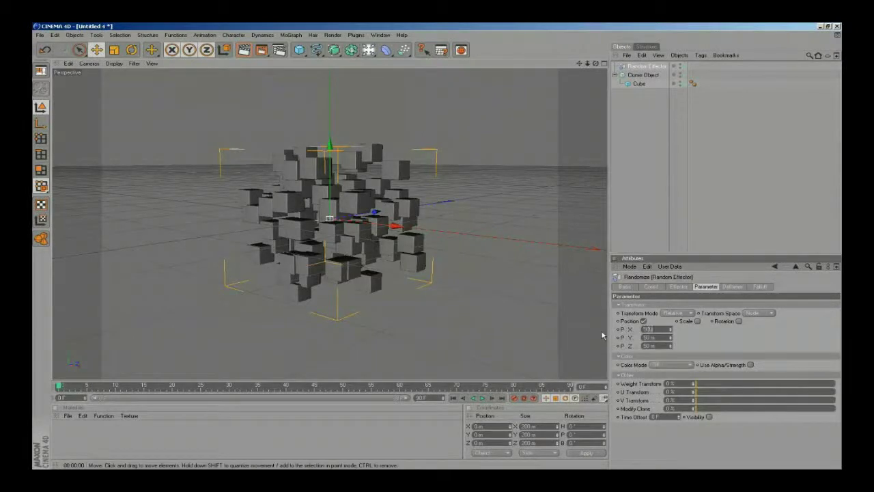
pyautogui.press('Tab')
pyautogui.write('500')
pyautogui.press('Tab')
pyautogui.write('500')
pyautogui.press('Return')
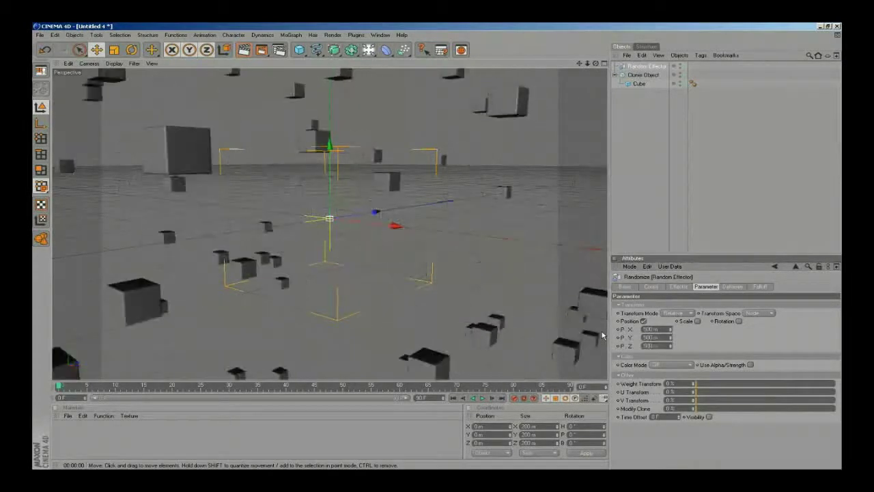
# Enable rotation in the Random Effector and enter the heading angle, with pitch and bank at 90°
pyautogui.scroll(-8, 468, 307)
pyautogui.scroll(2, 466, 321)
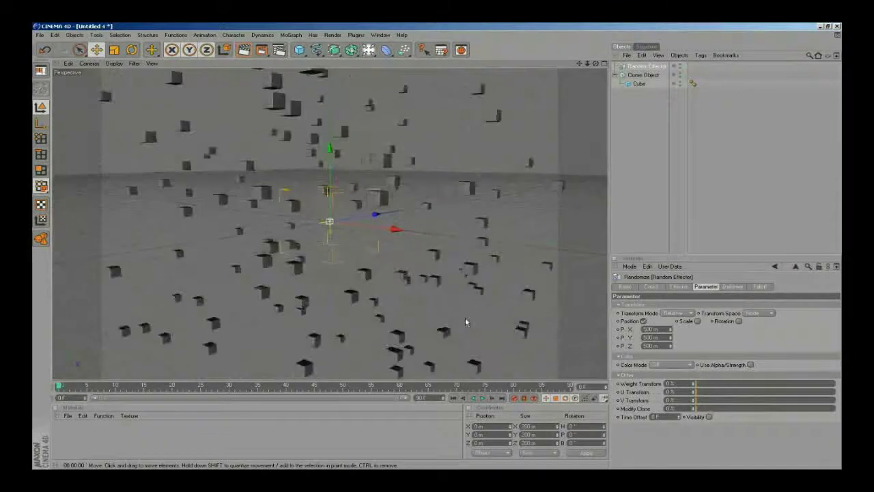
pyautogui.scroll(1, 464, 318)
pyautogui.moveTo(466, 322)
pyautogui.keyDown('alt'); pyautogui.mouseDown()
pyautogui.moveTo(476, 343)
pyautogui.moveTo(469, 339)
pyautogui.mouseUp(); pyautogui.keyUp('alt')
pyautogui.click(738, 321)
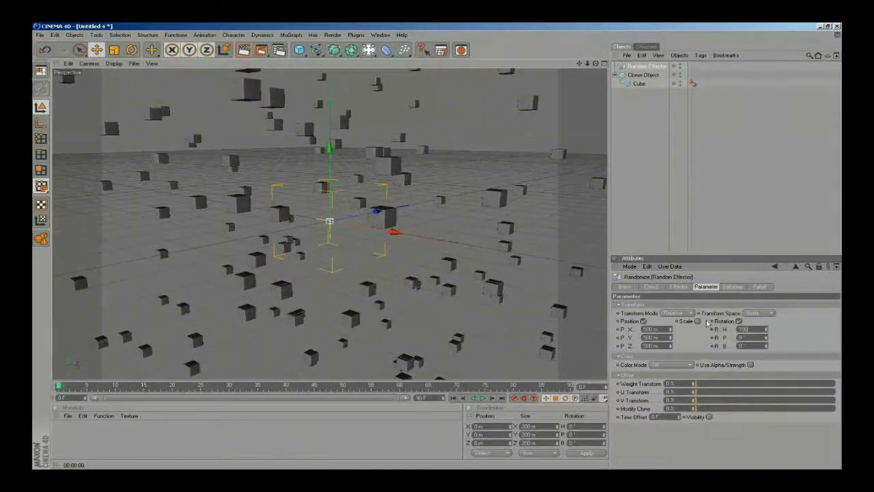
pyautogui.press('Tab')
pyautogui.write('90')
pyautogui.press('Tab')
pyautogui.write('90')
pyautogui.press('Return')
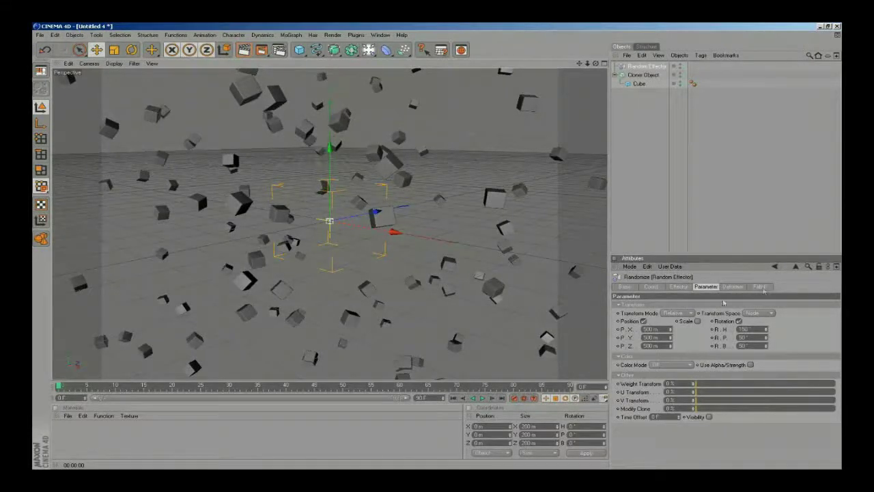
# Keyframe the Random Effector's falloff weight at 100% on frame 0 and 0% on frame 60
pyautogui.click(766, 288)
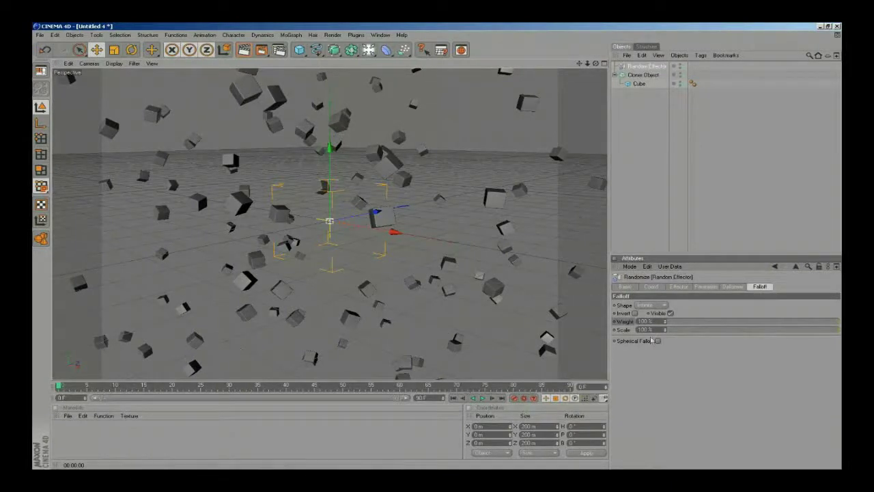
pyautogui.click(614, 322)
pyautogui.click(399, 388)
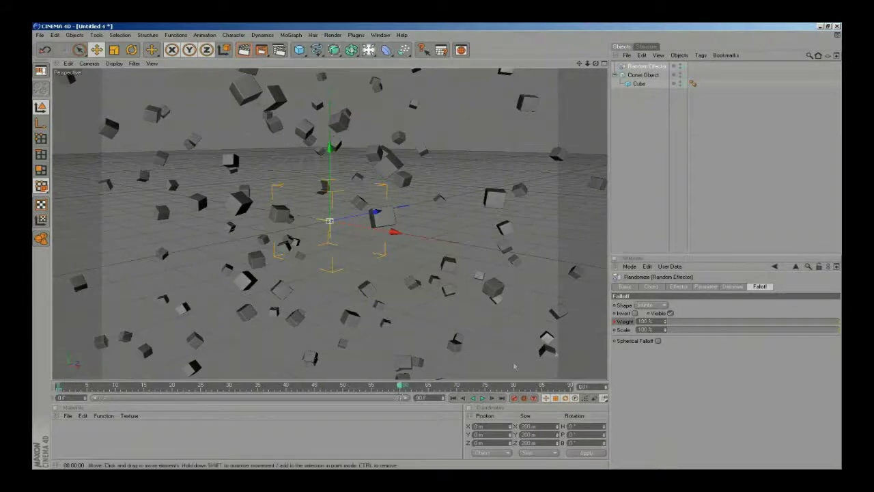
pyautogui.moveTo(707, 322); pyautogui.dragTo(638, 322)
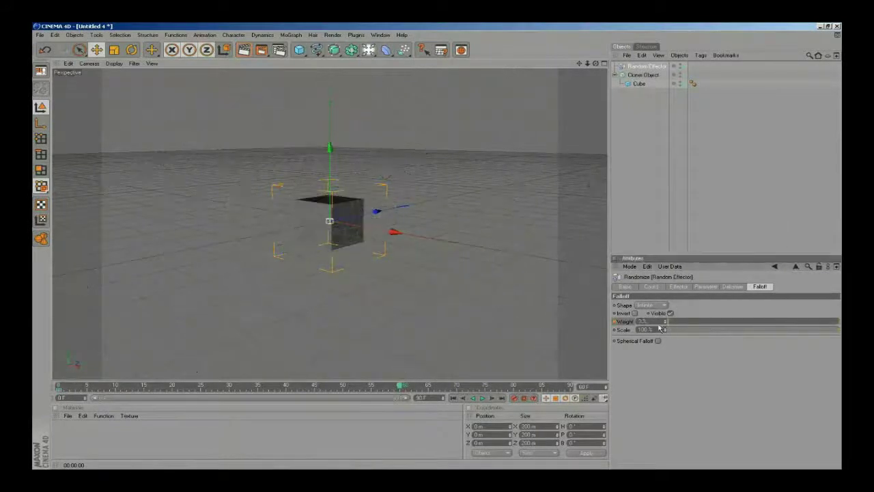
pyautogui.click(539, 336)
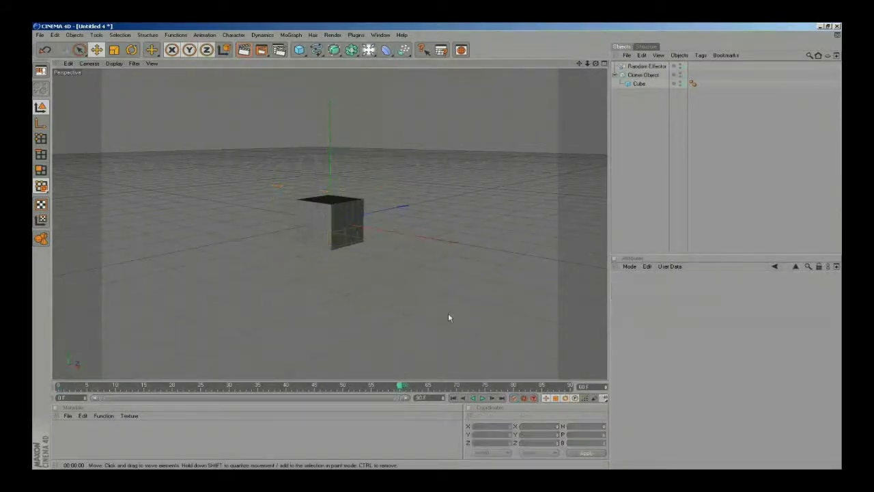
# Play the animation from the first frame to check the cubes' motion, and stop it
pyautogui.click(452, 401)
pyautogui.click(483, 398)
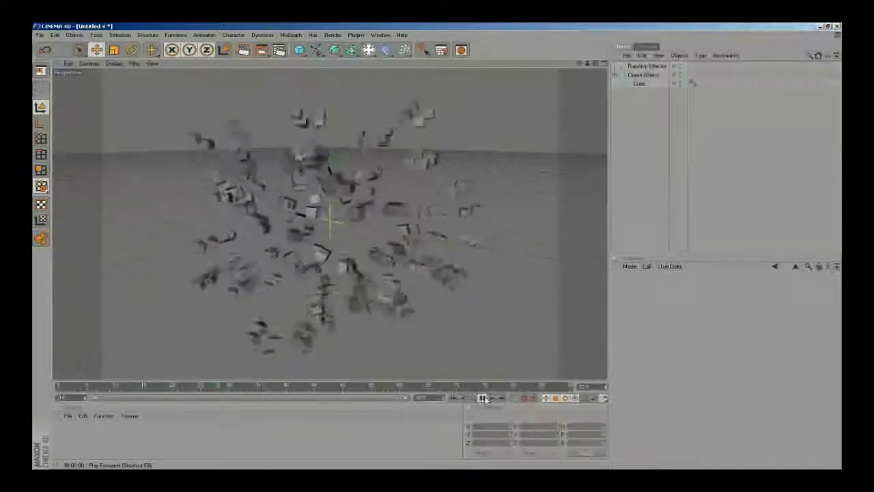
pyautogui.click(483, 398)
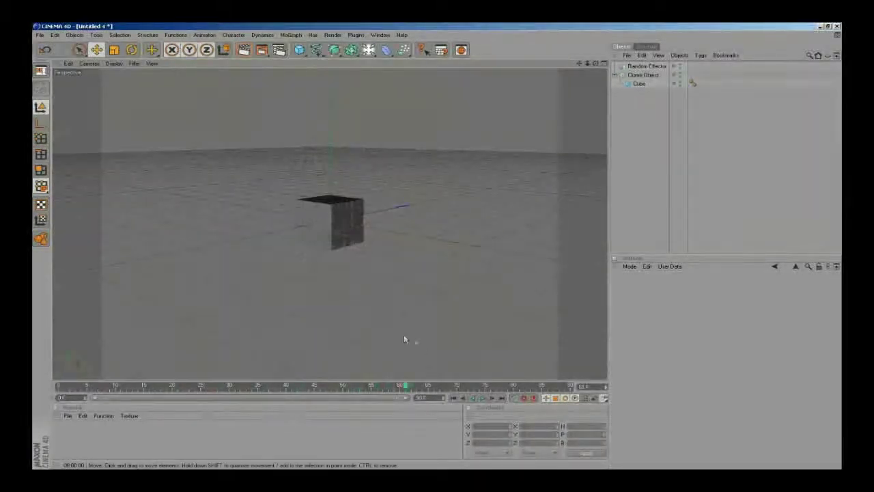
# Add a Null Object to the scene and rename it Cube
pyautogui.click(369, 50)
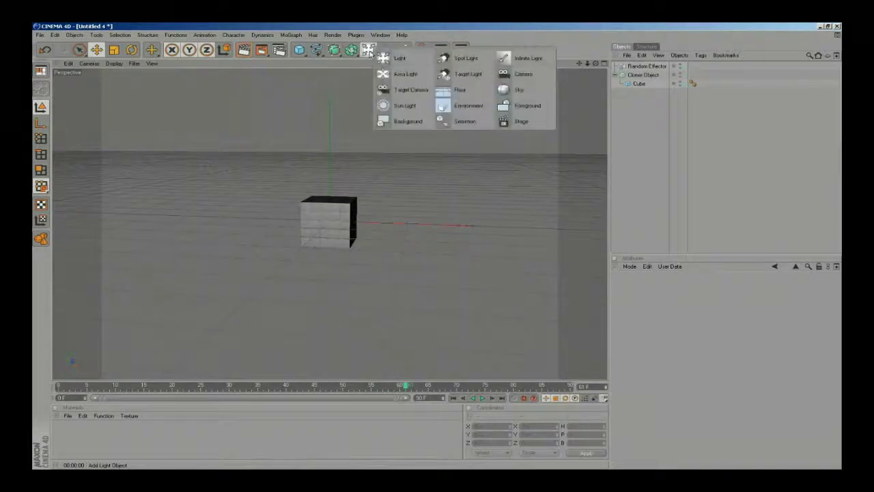
pyautogui.moveTo(351, 50); pyautogui.dragTo(525, 90)
pyautogui.doubleClick(640, 66)
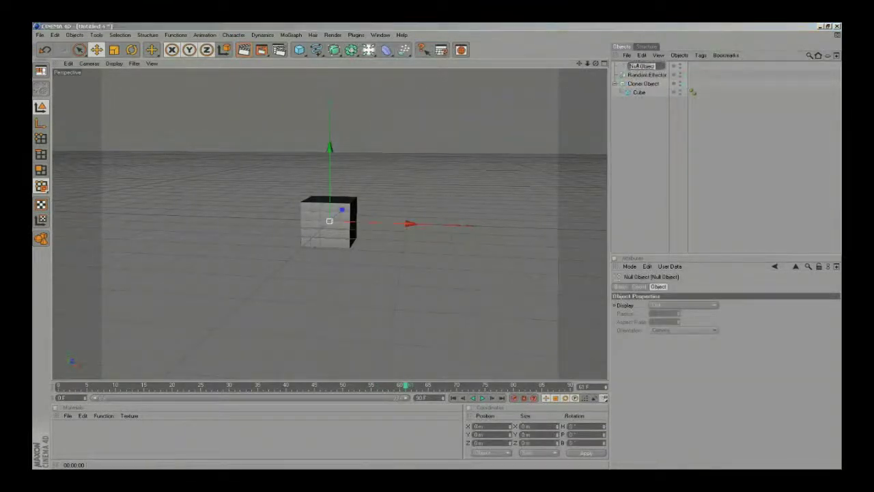
pyautogui.write('Cube')
pyautogui.press('Return')
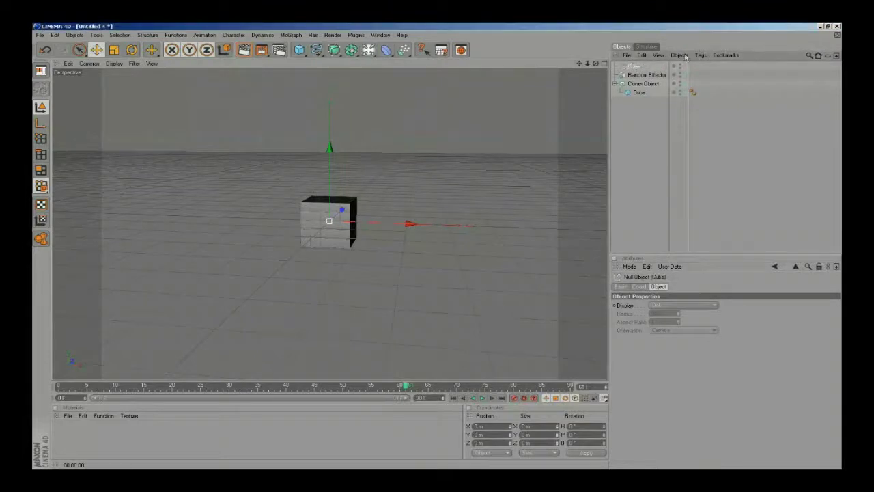
# Group the Random Effector and the Cloner Object with its cube under the Cube null, and select the null
pyautogui.click(645, 75)
pyautogui.keyDown('shift'); pyautogui.click(646, 91); pyautogui.keyUp('shift')
pyautogui.moveTo(646, 75); pyautogui.dragTo(640, 67)
pyautogui.click(638, 67)
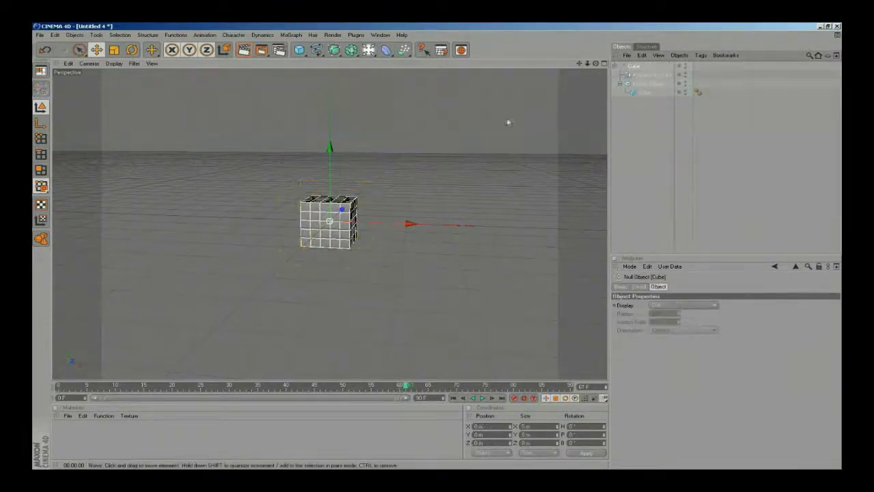
# Keyframe the Cube null's rotation just after frame 60 and again at frame 65, with the assembled cube turned onto one edge
pyautogui.press('r')
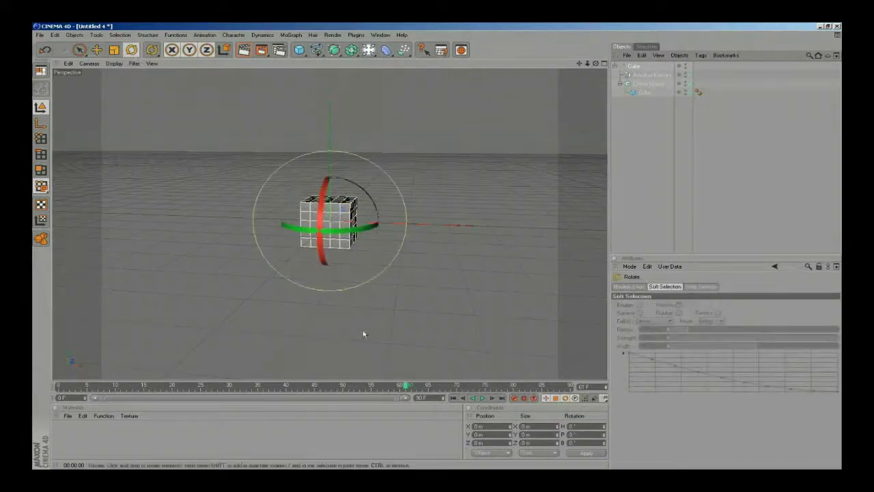
pyautogui.click(401, 387)
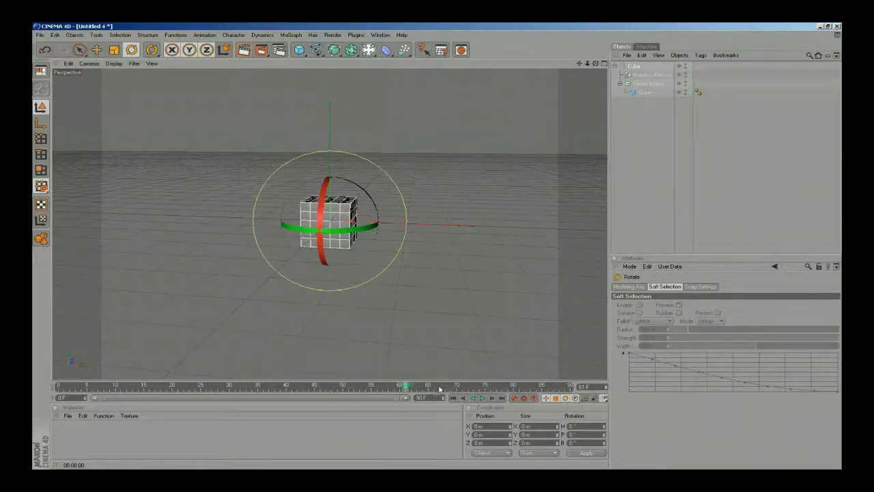
pyautogui.click(429, 386)
pyautogui.moveTo(374, 207); pyautogui.dragTo(353, 178)
pyautogui.click(514, 398)
pyautogui.click(423, 339)
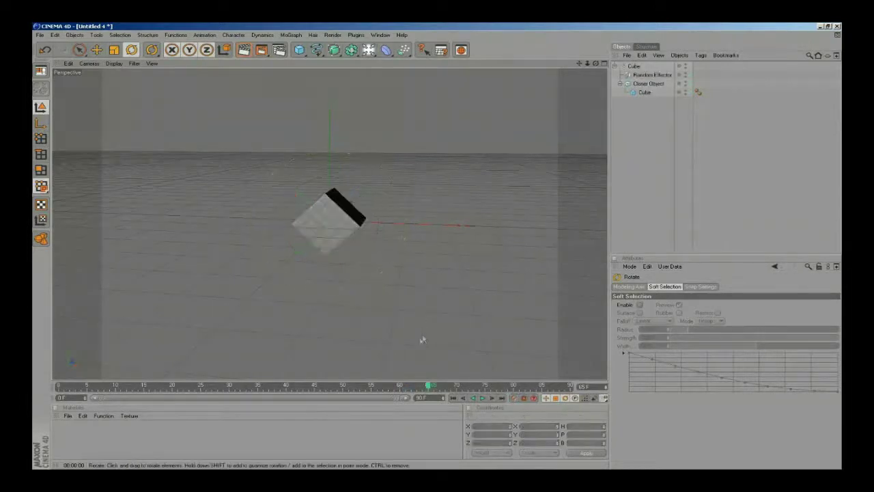
# Play the animation from the first frame to check how the assembled cube turns at the end
pyautogui.click(452, 398)
pyautogui.click(483, 398)
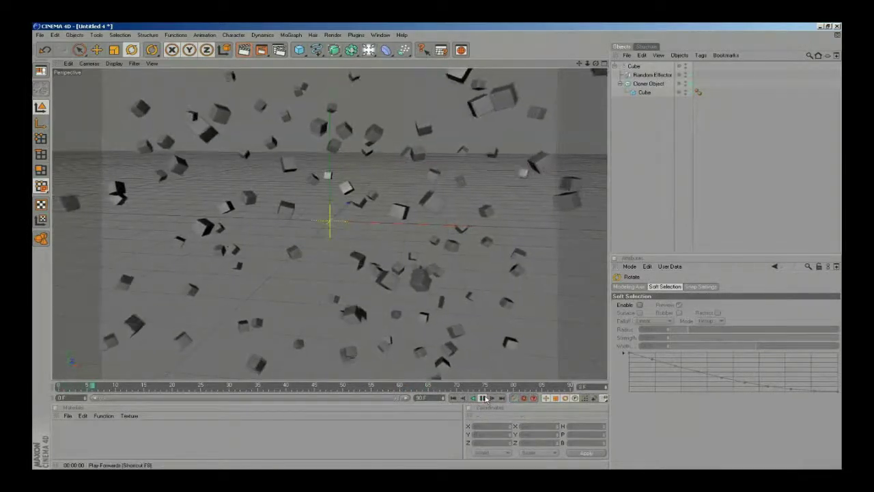
pyautogui.click(483, 397)
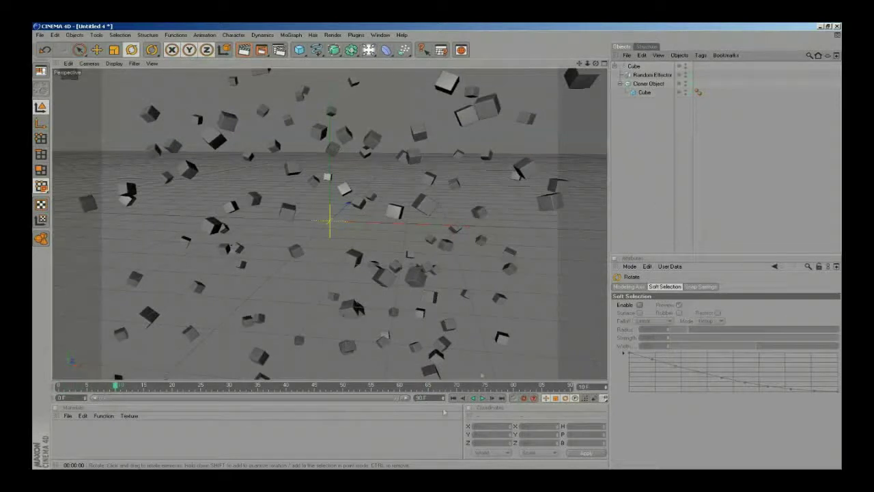
pyautogui.click(453, 397)
pyautogui.click(482, 397)
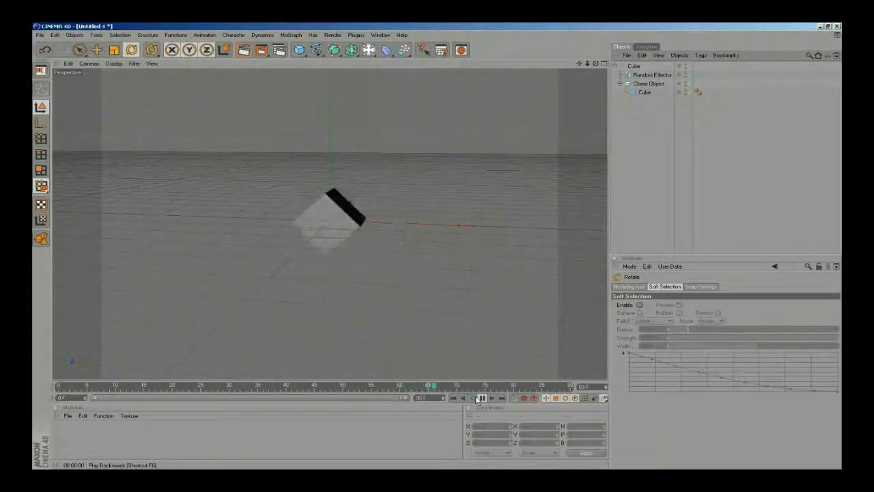
pyautogui.click(476, 398)
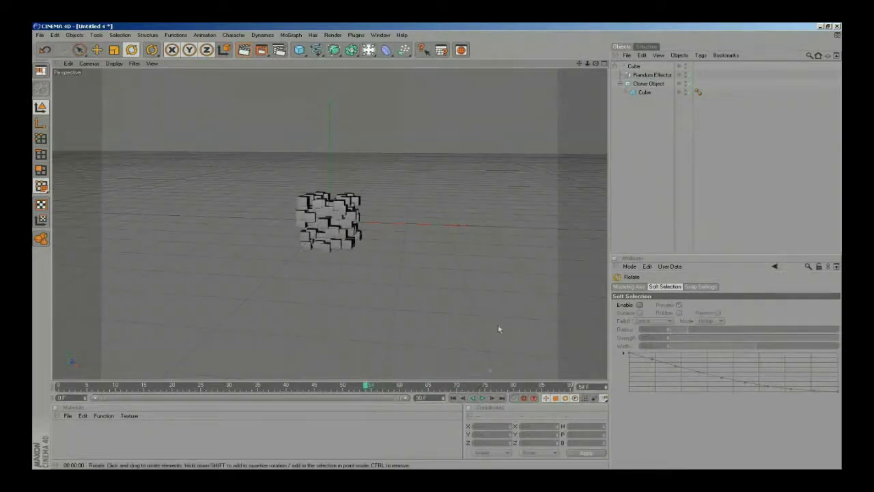
# Lower the viewing angle towards the horizon and replay the animation, including from frame 24, to review the assembly
pyautogui.keyDown('alt'); pyautogui.moveTo(329, 266); pyautogui.dragTo(329, 225); pyautogui.keyUp('alt')
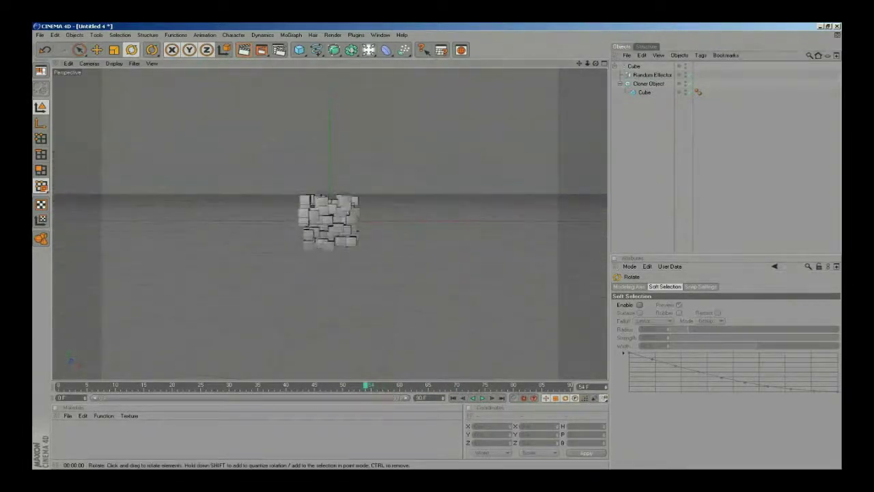
pyautogui.click(452, 398)
pyautogui.click(481, 398)
pyautogui.click(482, 398)
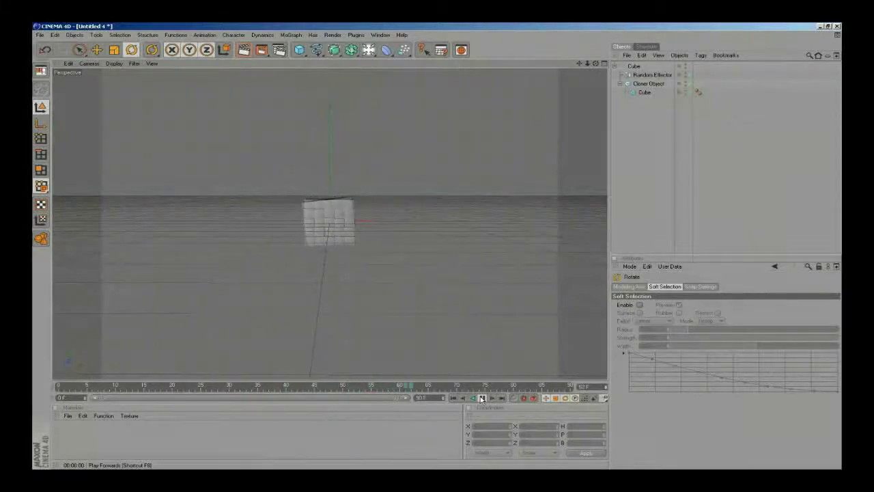
pyautogui.click(481, 398)
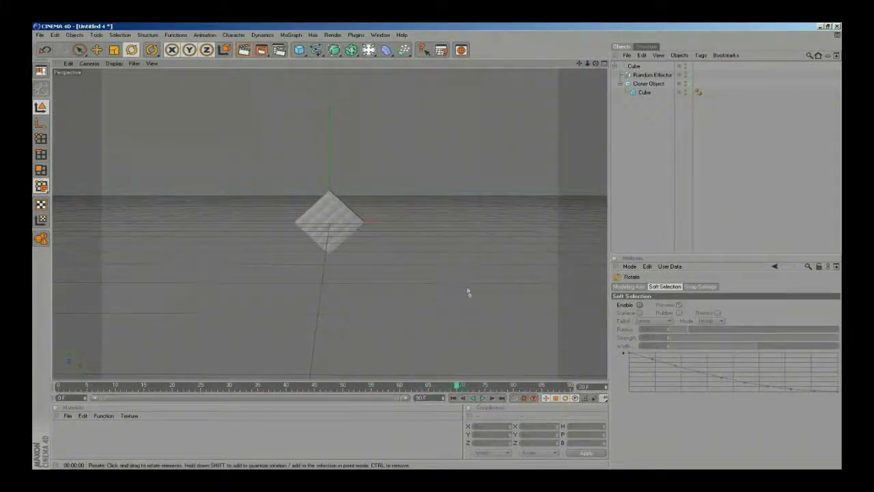
pyautogui.click(198, 386)
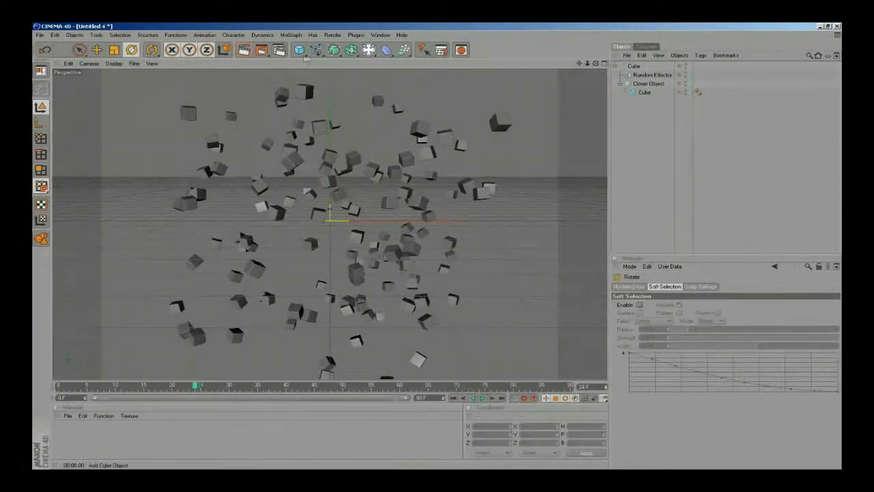
pyautogui.press('F8')
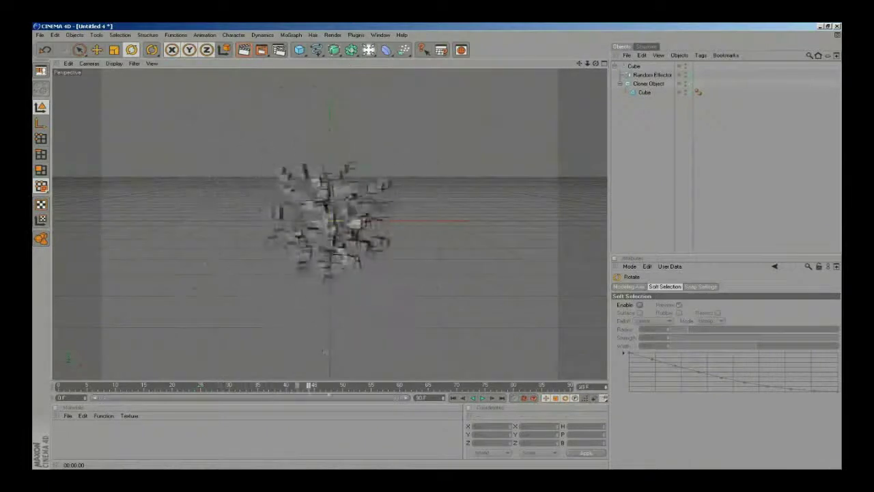
# Add a light, move it along X to about -304 m beside the cubes, and set its type to Area
pyautogui.moveTo(339, 54); pyautogui.dragTo(400, 61)
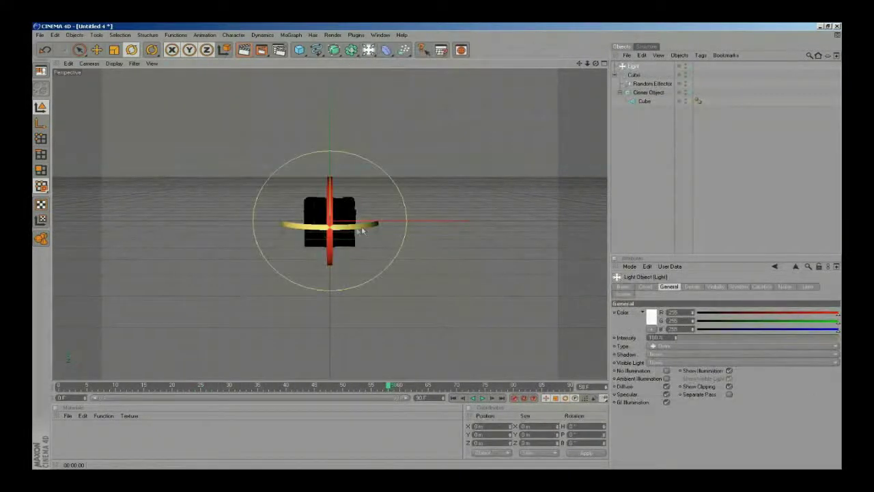
pyautogui.press('e')
pyautogui.moveTo(387, 222); pyautogui.dragTo(269, 221)
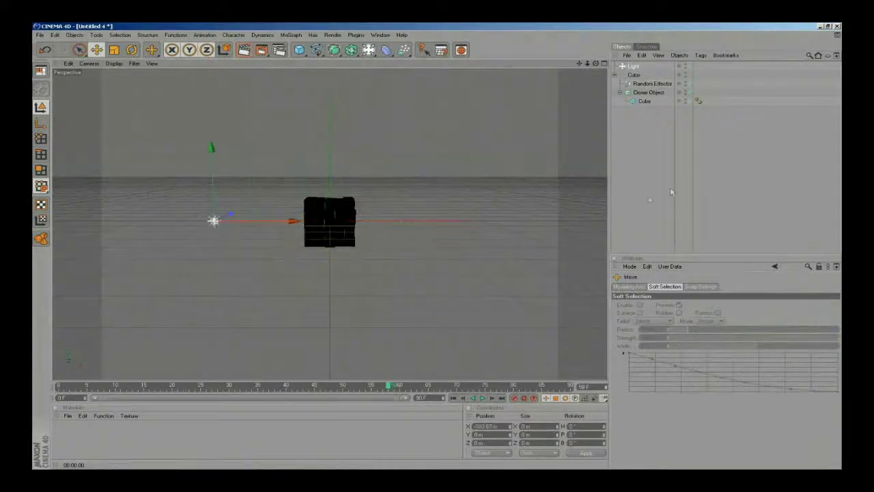
pyautogui.click(634, 66)
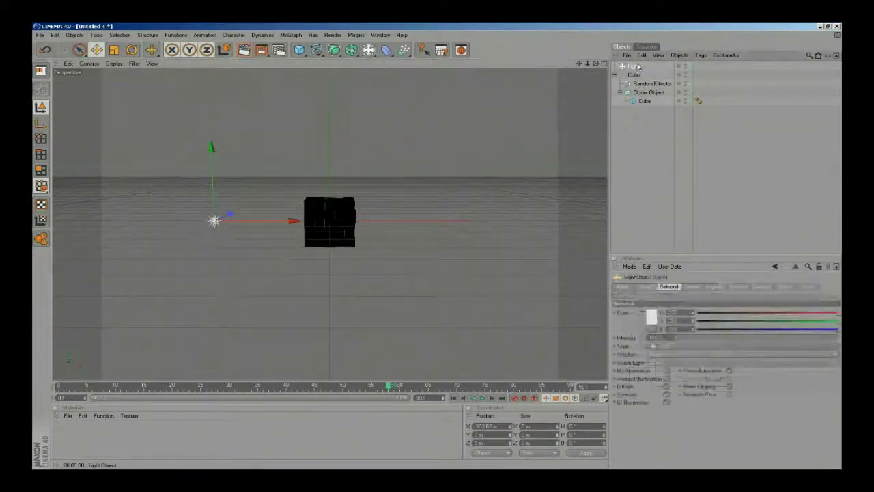
pyautogui.click(671, 347)
pyautogui.click(676, 373)
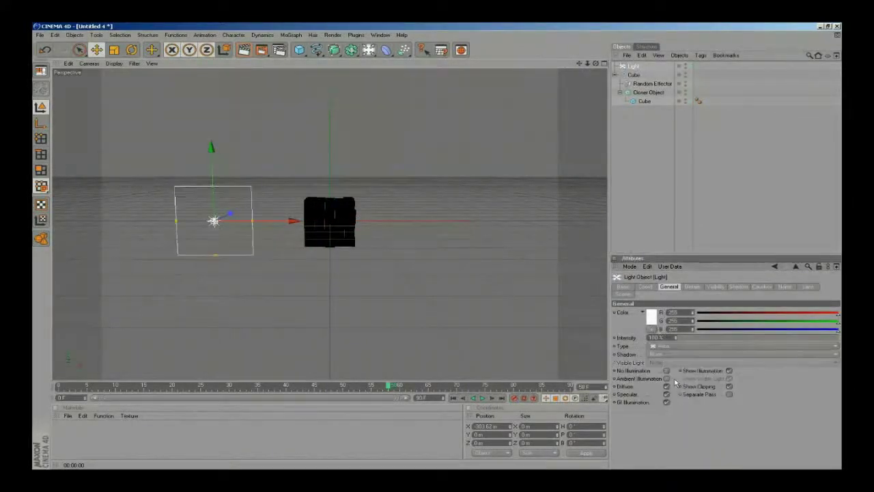
# Rotate the area light to a heading of -90° so it faces the cubes, and scale it up
pyautogui.press('r')
pyautogui.moveTo(252, 230); pyautogui.dragTo(147, 231)
pyautogui.click(632, 67)
pyautogui.press('t')
pyautogui.moveTo(213, 221); pyautogui.dragTo(307, 223)
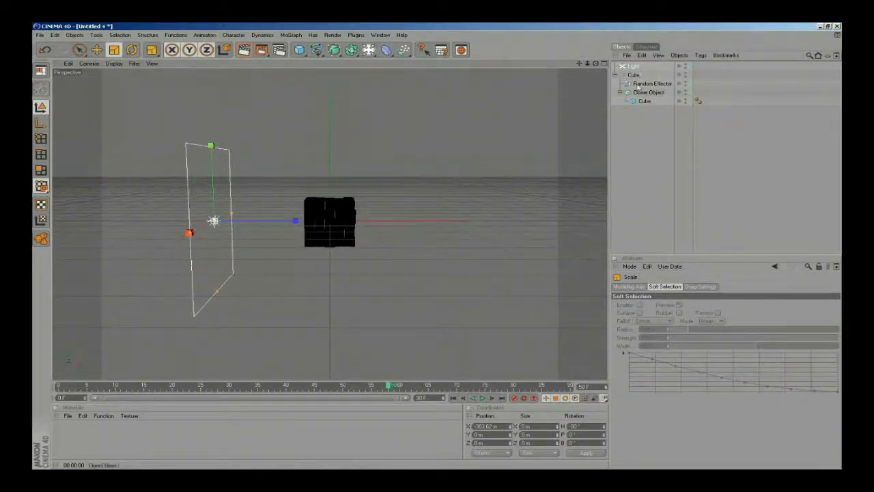
# Give the area light a pale pink colour of RGB 235, 213, 213 and reduce its intensity
pyautogui.click(633, 67)
pyautogui.click(654, 324)
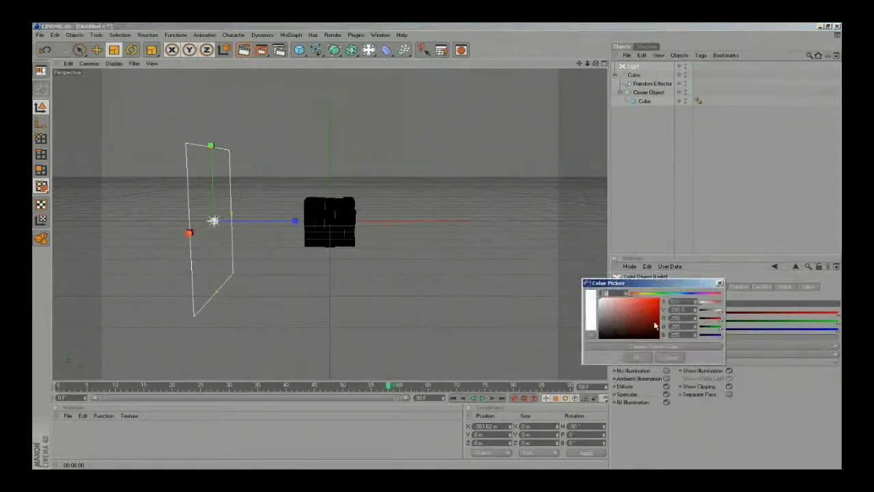
pyautogui.click(636, 357)
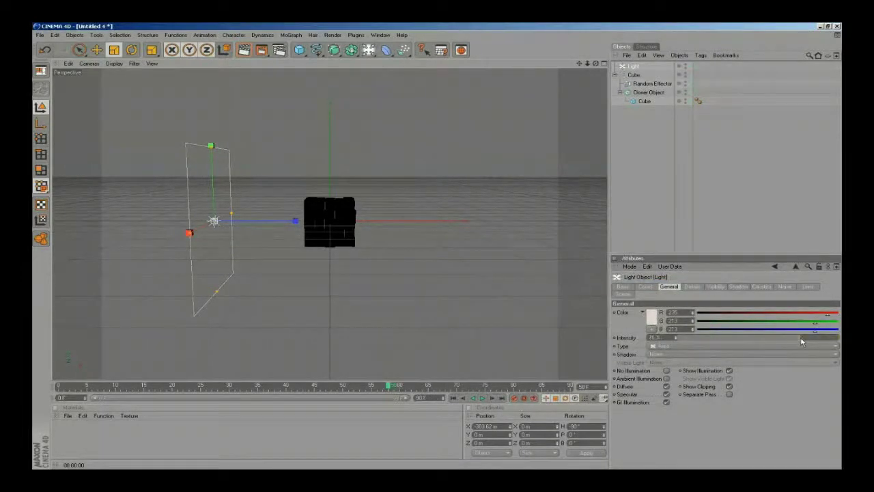
# Set the light's shadow type to Area
pyautogui.click(738, 286)
pyautogui.click(671, 312)
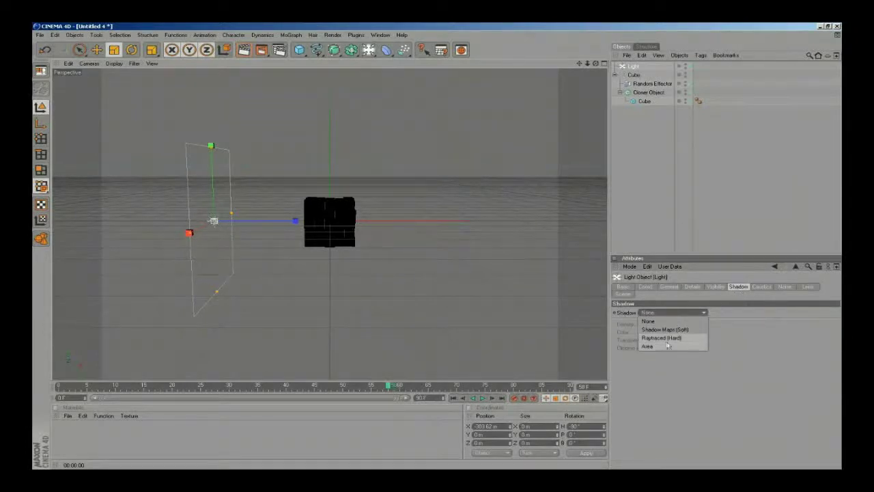
pyautogui.click(666, 346)
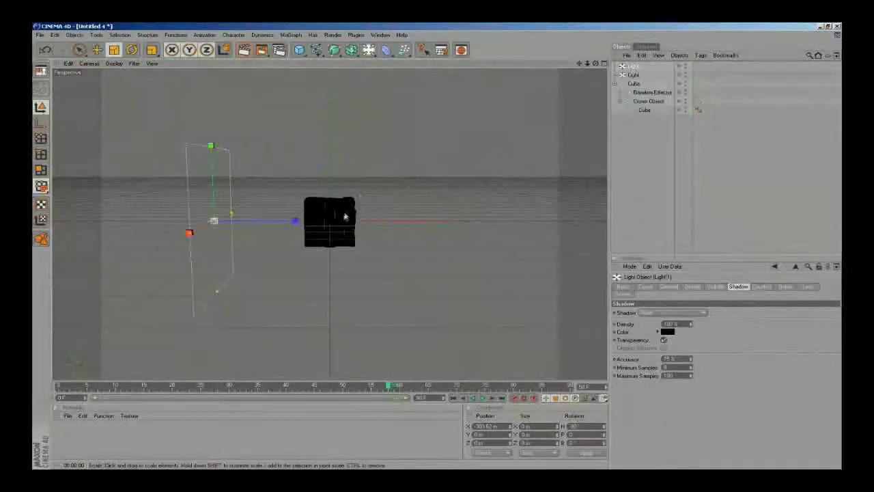
# Duplicate the light, move the copy to about X 335 m across from the cubes, and turn its heading to about -275°
pyautogui.press('e')
pyautogui.moveTo(286, 220); pyautogui.dragTo(159, 190)
pyautogui.press('r')
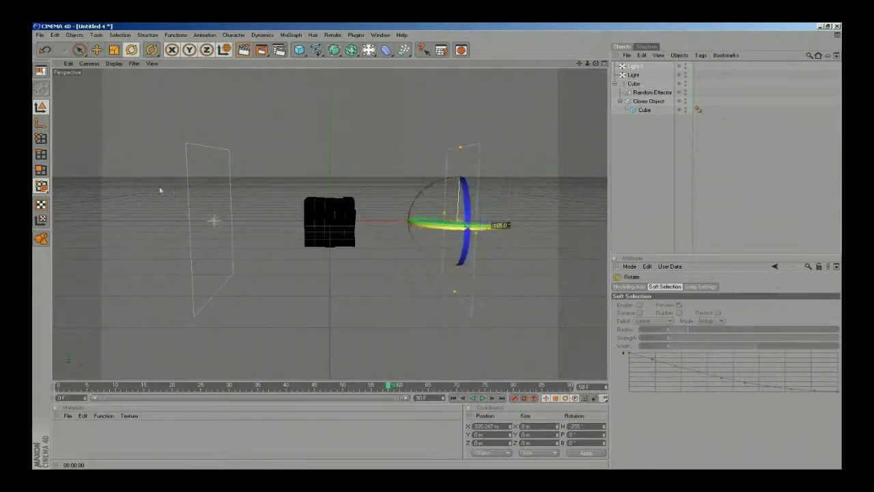
pyautogui.moveTo(272, 201); pyautogui.dragTo(77, 184)
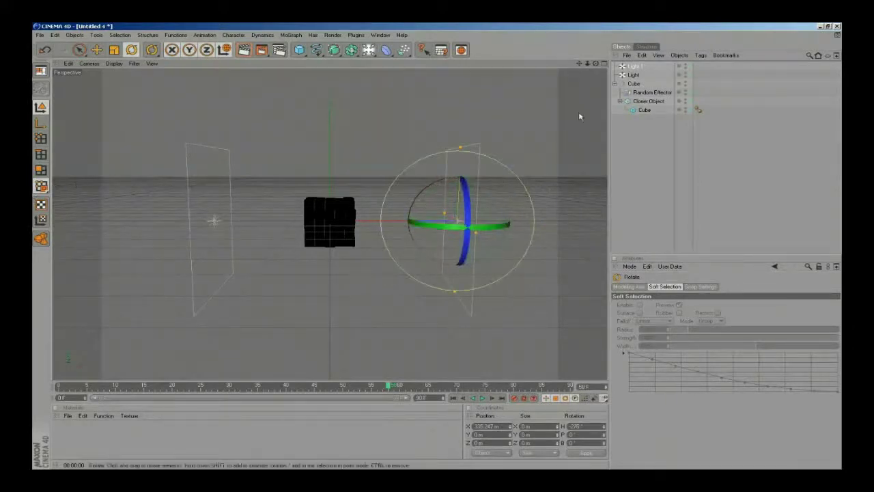
# Change the duplicated light's colour to a pale cyan of RGB 213, 235, 235 and deselect it
pyautogui.click(634, 66)
pyautogui.click(668, 286)
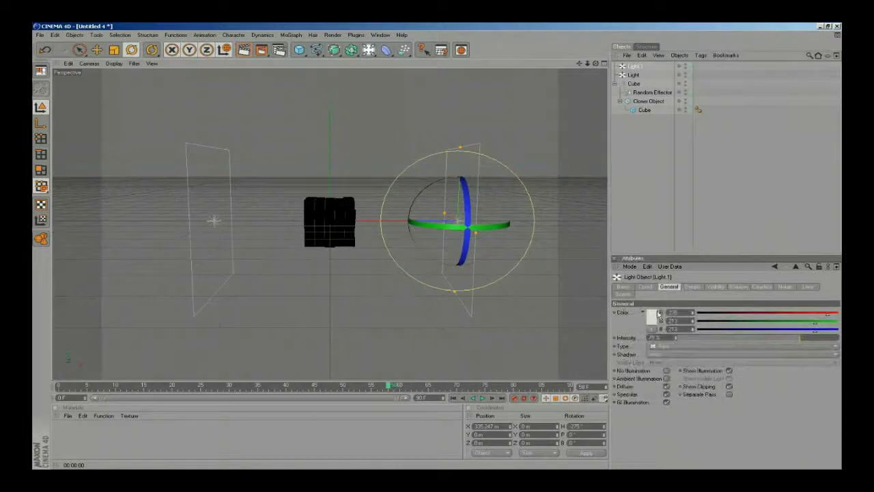
pyautogui.click(645, 311)
pyautogui.click(676, 285)
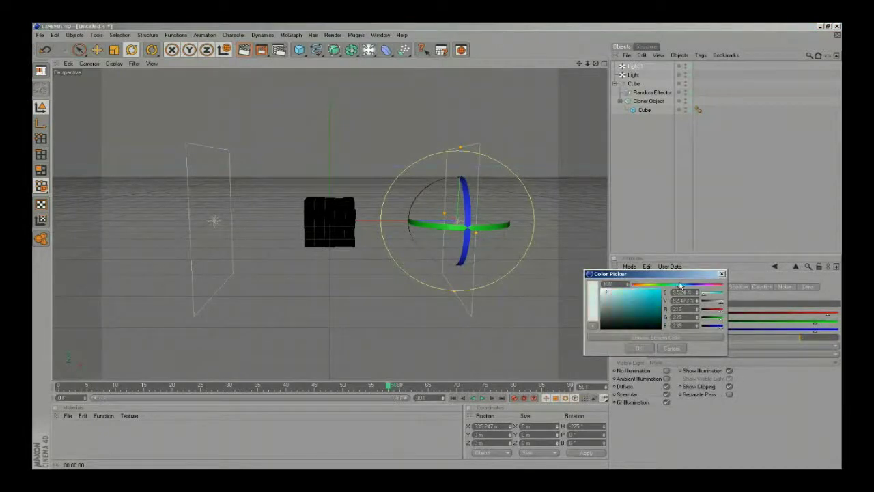
pyautogui.click(639, 347)
pyautogui.click(551, 294)
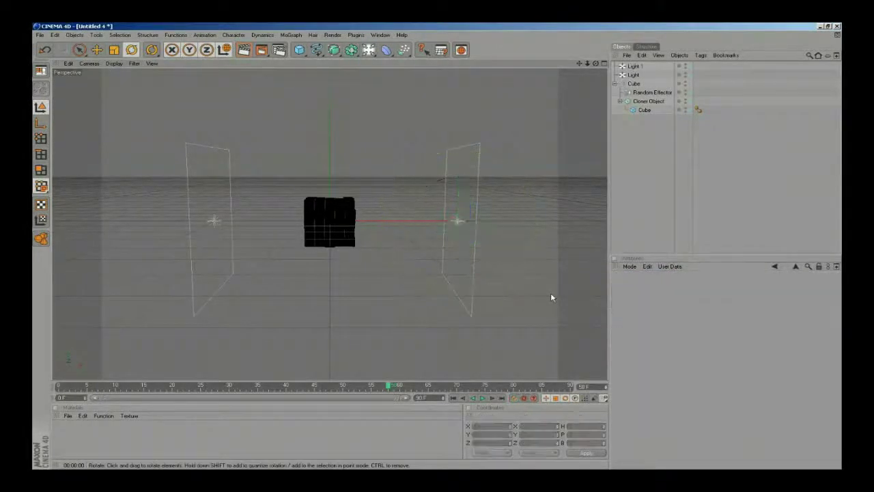
# Move to frame 46, where the cubes are partly scattered, and render the active view to check the lighting
pyautogui.moveTo(361, 386); pyautogui.dragTo(320, 388)
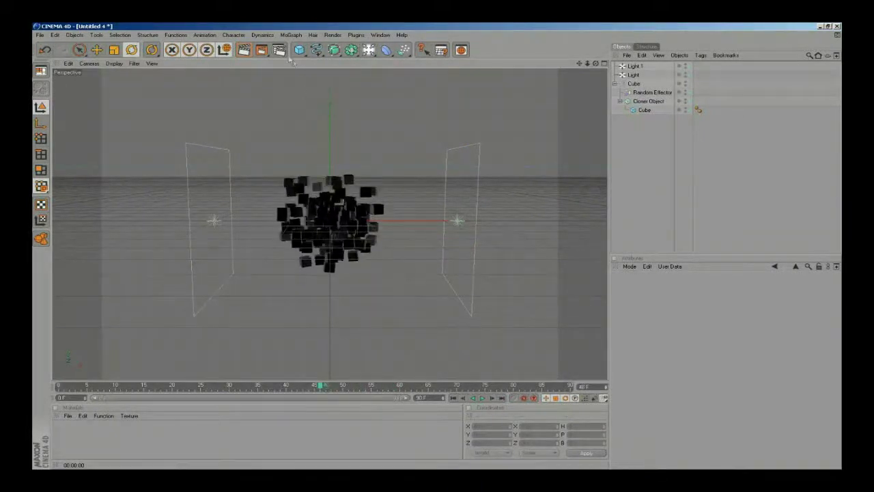
pyautogui.click(244, 52)
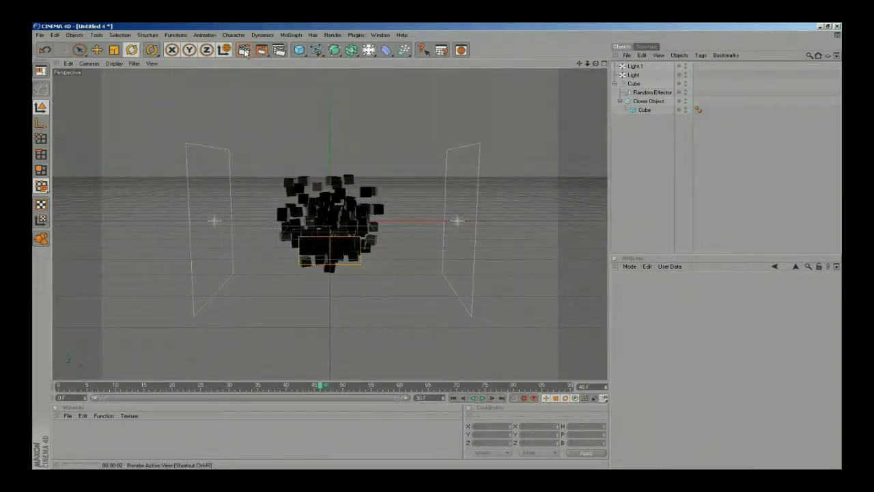
pyautogui.click(392, 177)
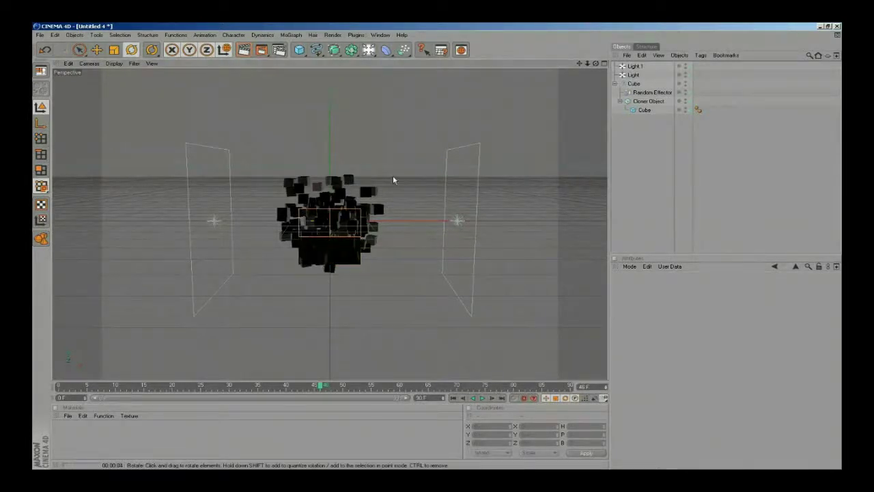
# Add Global Illumination with a raised gamma to the render settings, and turn off Auto Light
pyautogui.click(279, 50)
pyautogui.click(107, 180)
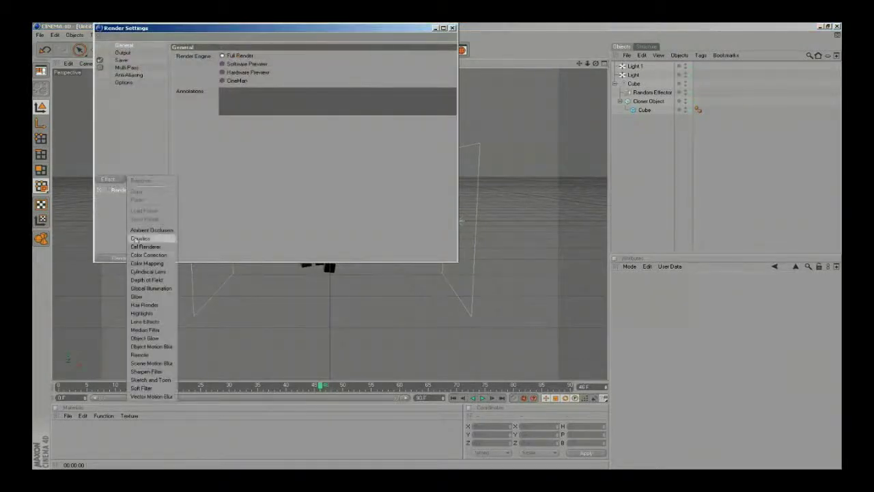
pyautogui.click(152, 288)
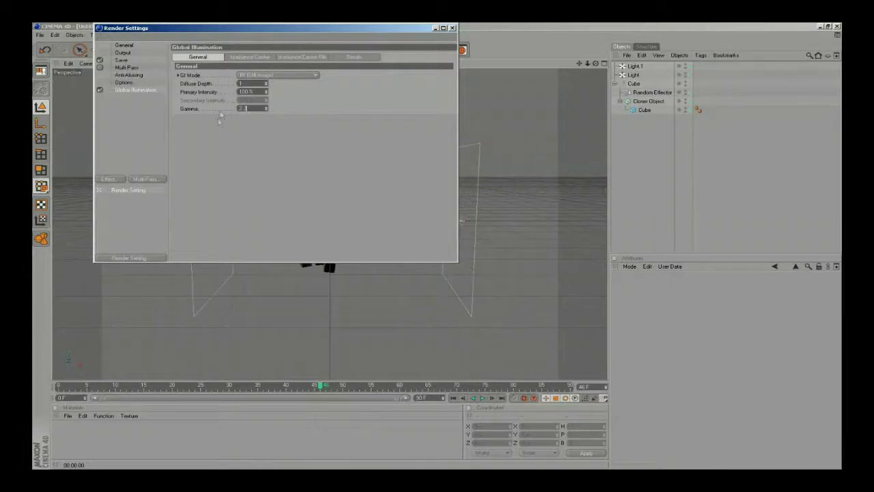
pyautogui.click(124, 82)
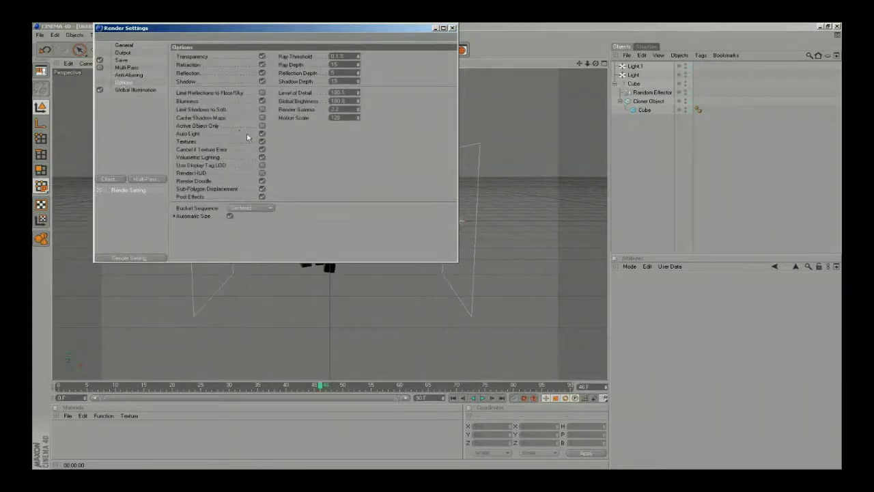
pyautogui.click(262, 134)
pyautogui.click(452, 28)
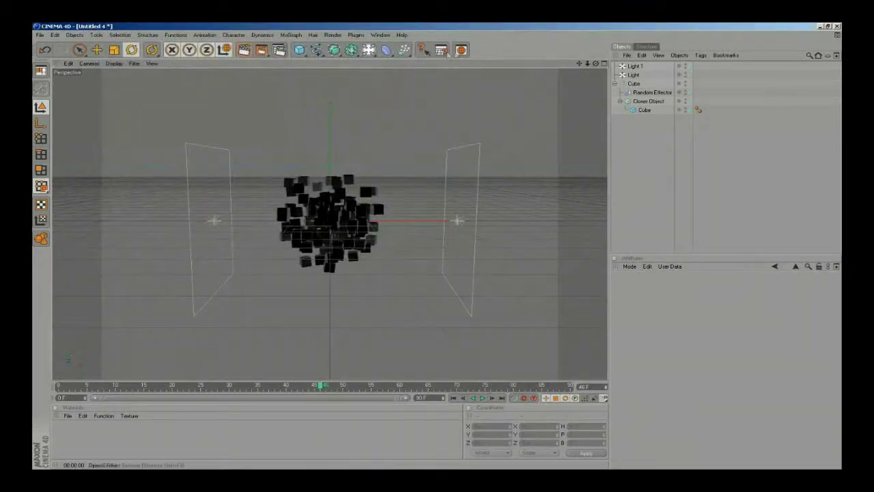
# Add a Sky object and render a region over the upper part of the scattered cubes to check the lighting
pyautogui.click(368, 49)
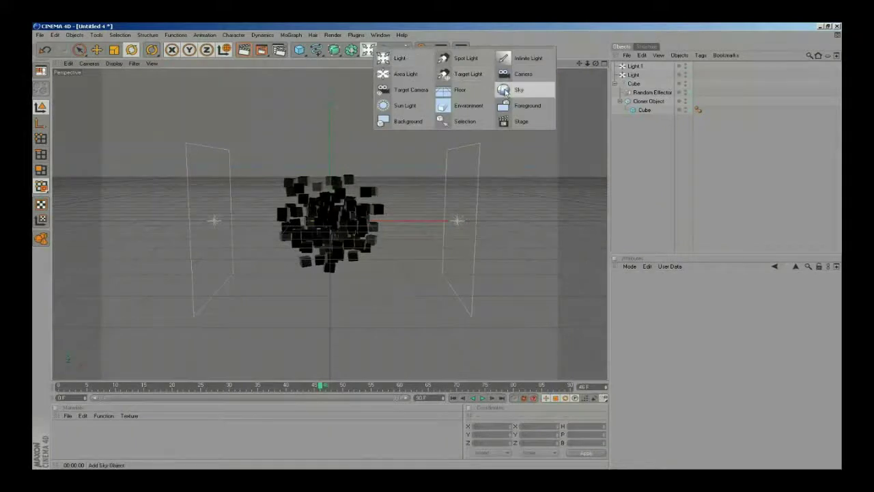
pyautogui.click(509, 89)
pyautogui.click(262, 53)
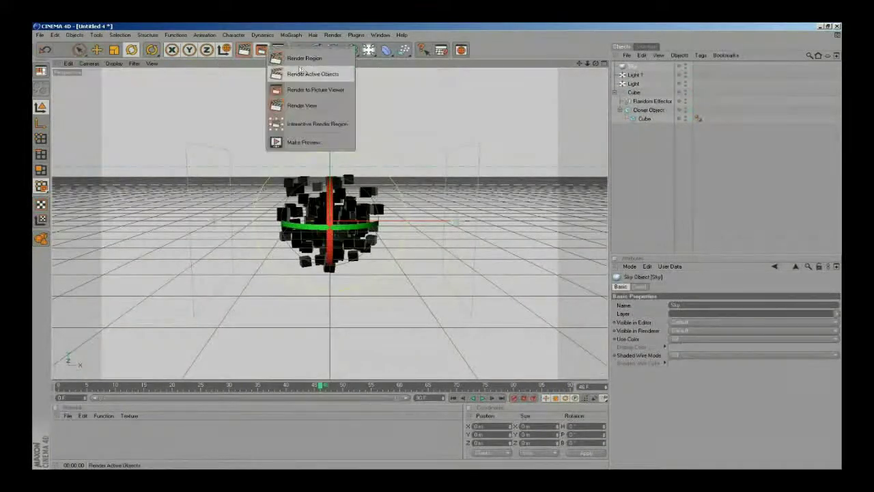
pyautogui.click(300, 59)
pyautogui.scroll(3, 307, 146)
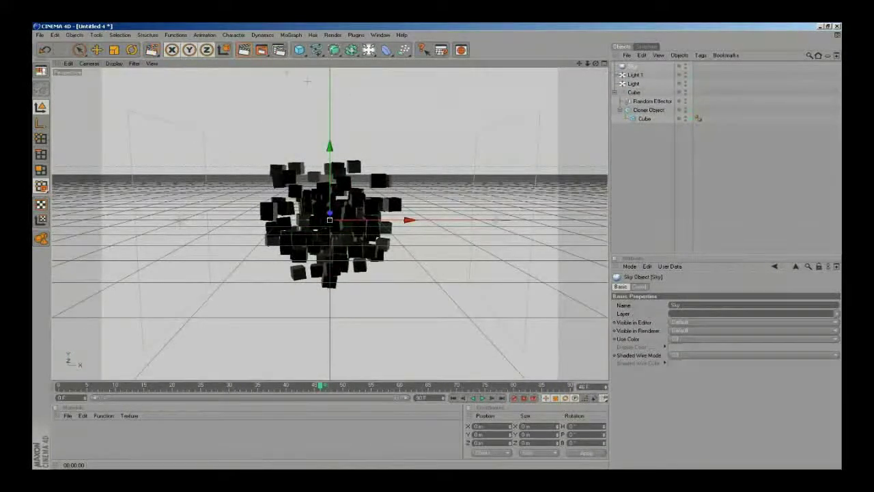
pyautogui.moveTo(263, 51); pyautogui.dragTo(292, 59)
pyautogui.moveTo(251, 142); pyautogui.dragTo(373, 230)
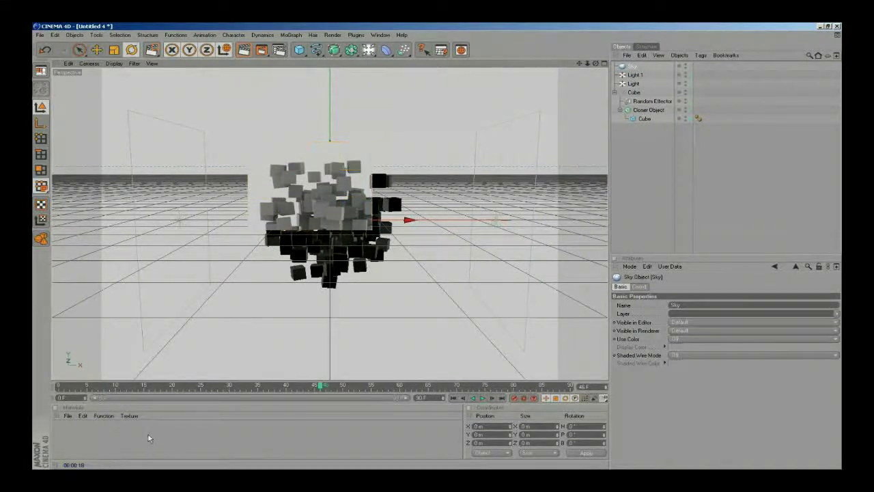
# Create a new material and set its colour to orange, RGB 255, 102, 0
pyautogui.doubleClick(101, 439)
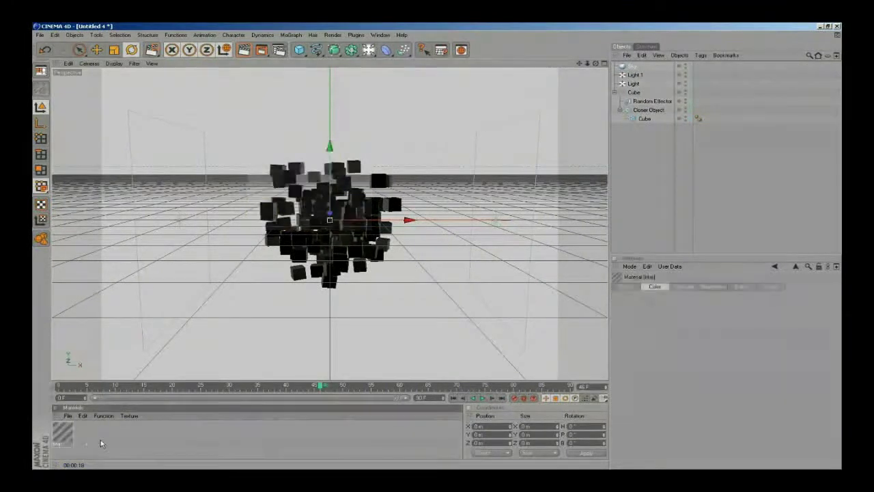
pyautogui.doubleClick(67, 432)
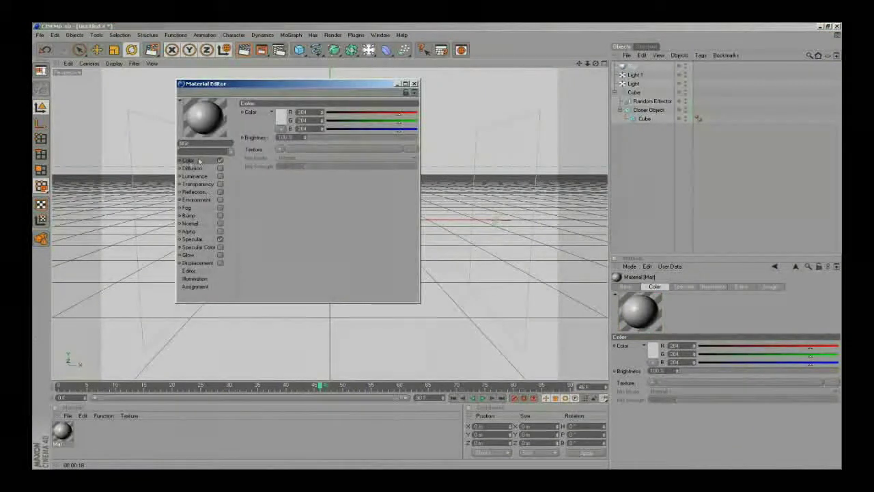
pyautogui.click(281, 122)
pyautogui.moveTo(260, 88); pyautogui.dragTo(263, 91)
pyautogui.click(285, 93)
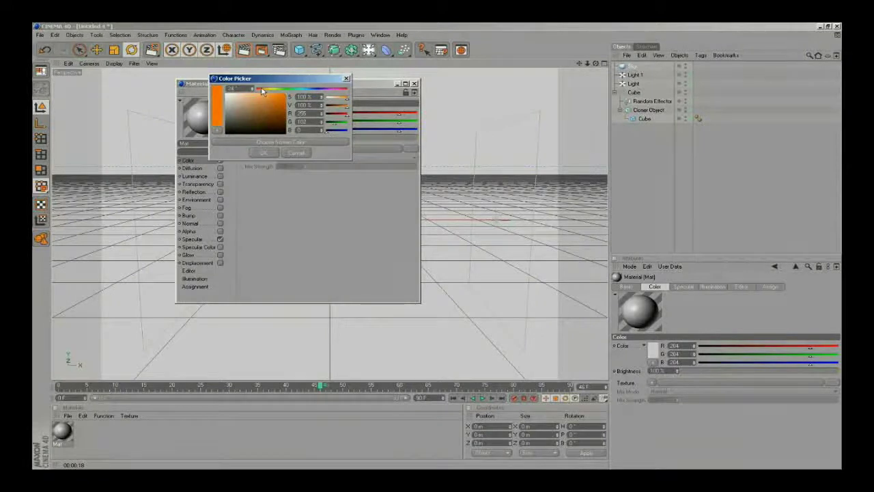
pyautogui.click(267, 151)
# Enable reflection on the orange material with a Fresnel texture, setting brightness and mix strength to about 20%
pyautogui.click(220, 192)
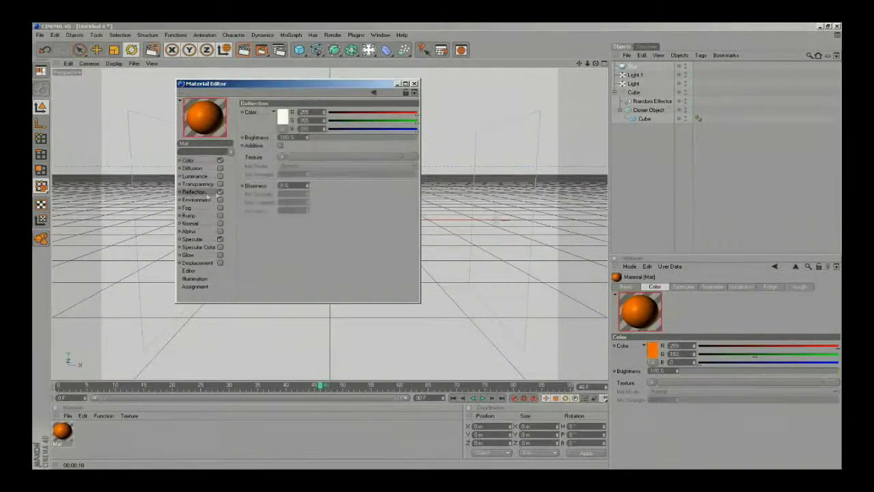
pyautogui.click(282, 156)
pyautogui.click(310, 246)
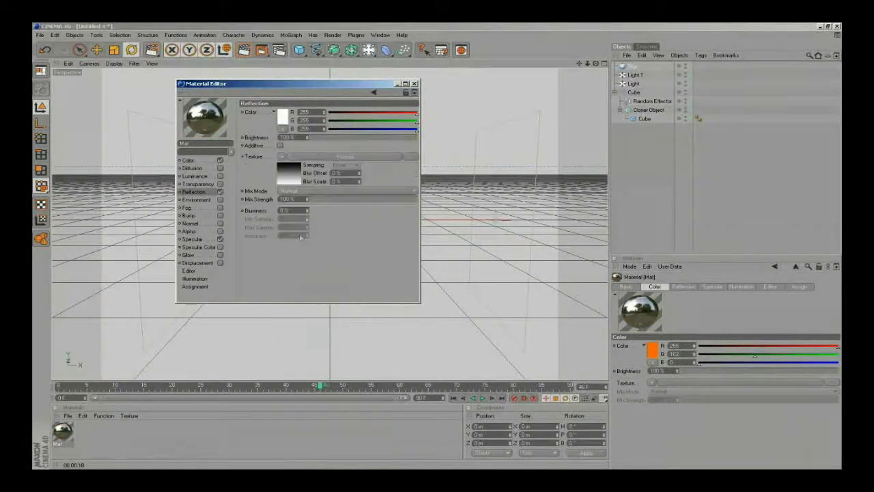
pyautogui.click(324, 136)
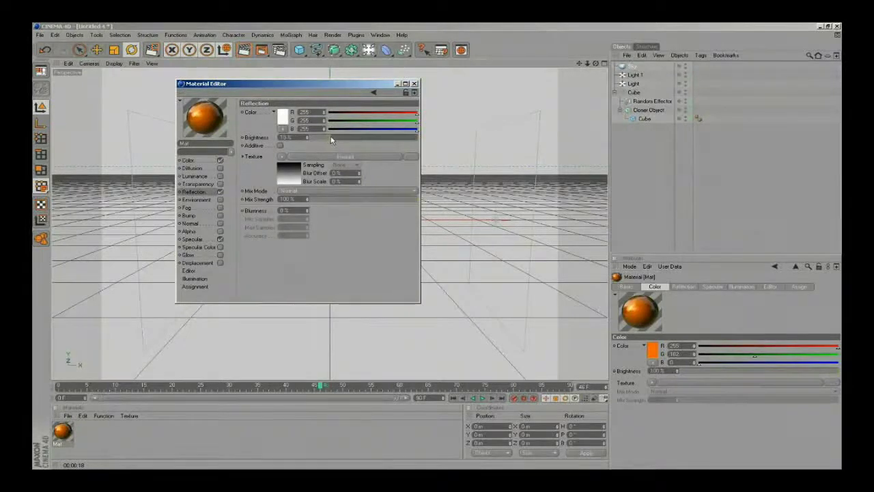
pyautogui.click(329, 199)
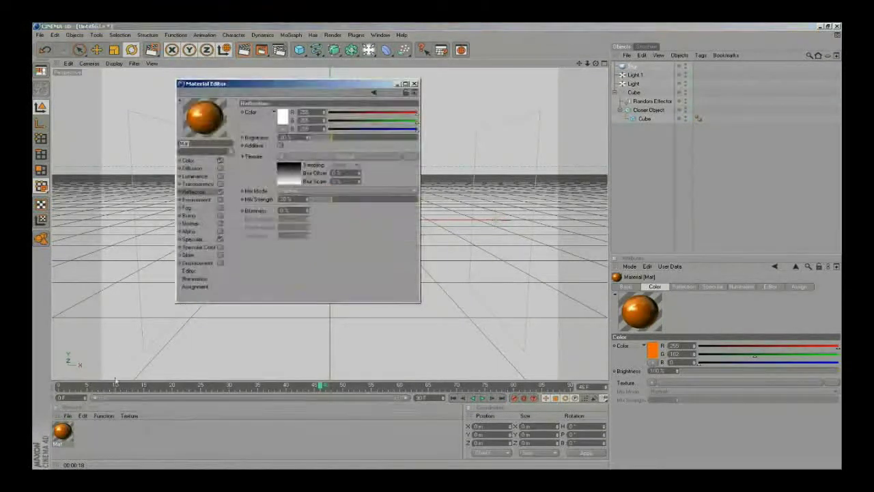
# Raise the orange material's specular height and apply the material to the Cube null that groups the cloner
pyautogui.click(203, 240)
pyautogui.moveTo(376, 157); pyautogui.dragTo(385, 156)
pyautogui.click(415, 84)
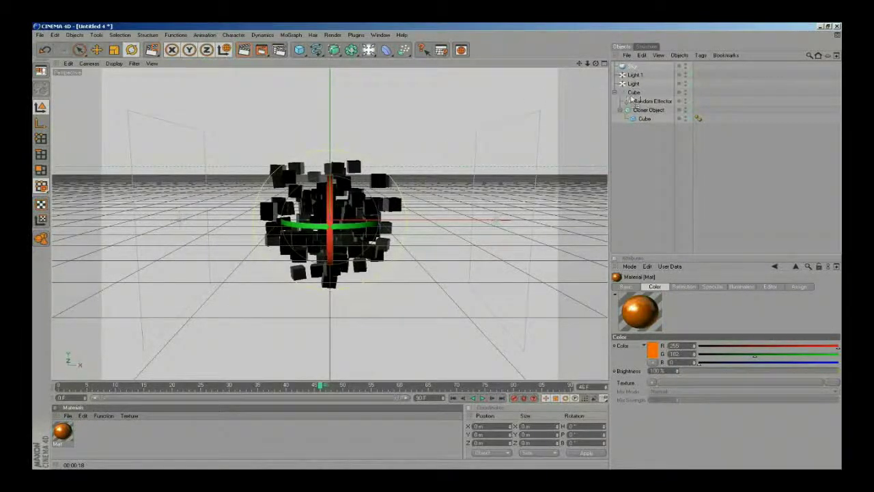
pyautogui.moveTo(633, 94); pyautogui.dragTo(633, 94)
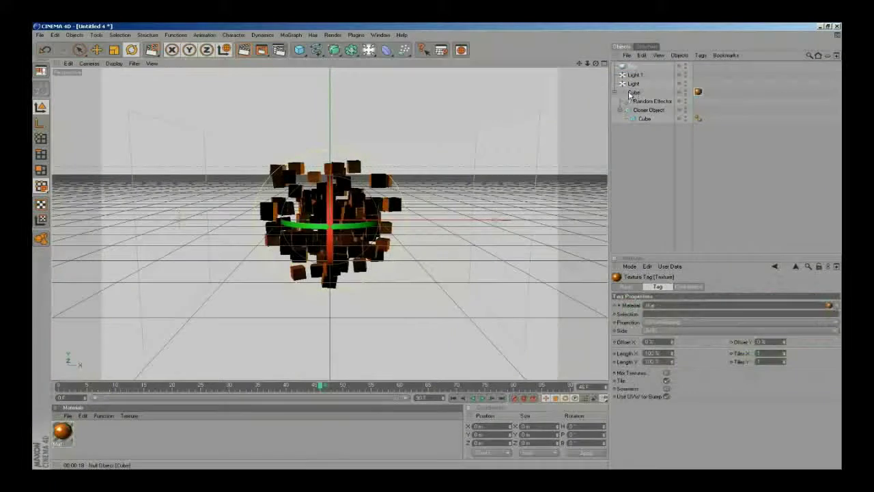
# Render a region over the upper part of the orange cubes to check the new material
pyautogui.click(278, 50)
pyautogui.click(290, 58)
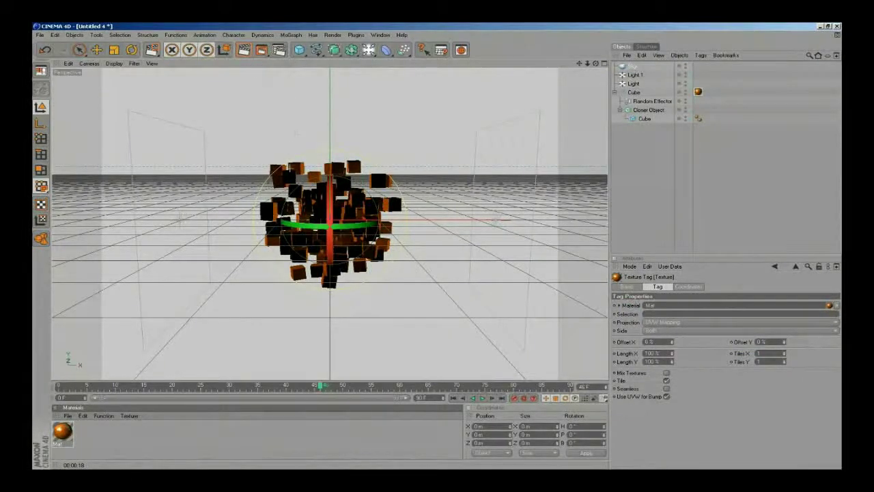
pyautogui.moveTo(241, 160); pyautogui.dragTo(335, 226)
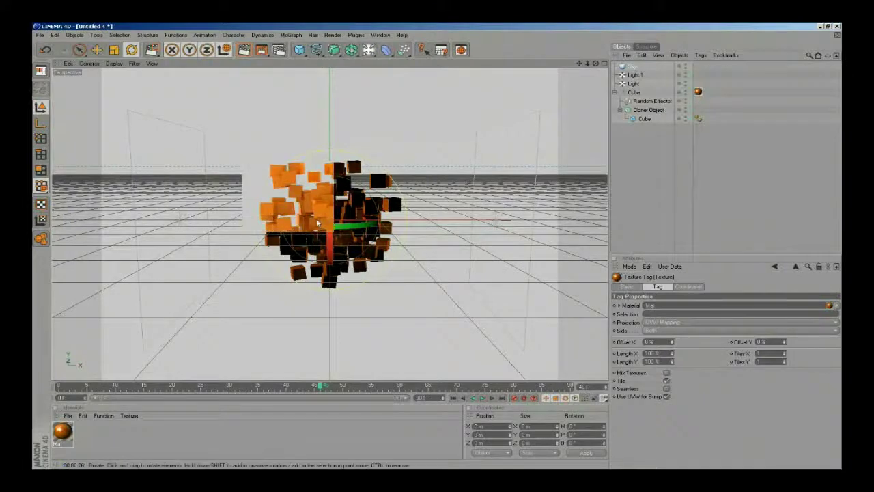
pyautogui.click(318, 222)
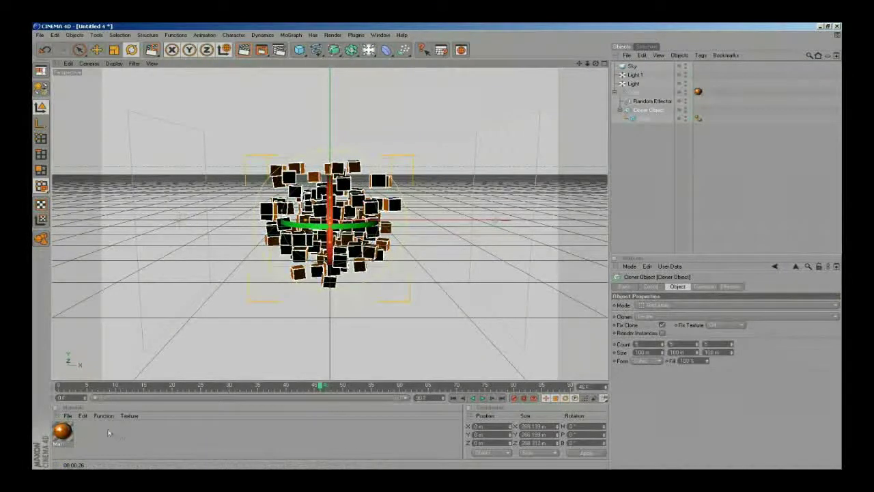
# Open the HDRI folder in the Content Browser and preview its materials to find a suitable environment for the sky
pyautogui.click(460, 50)
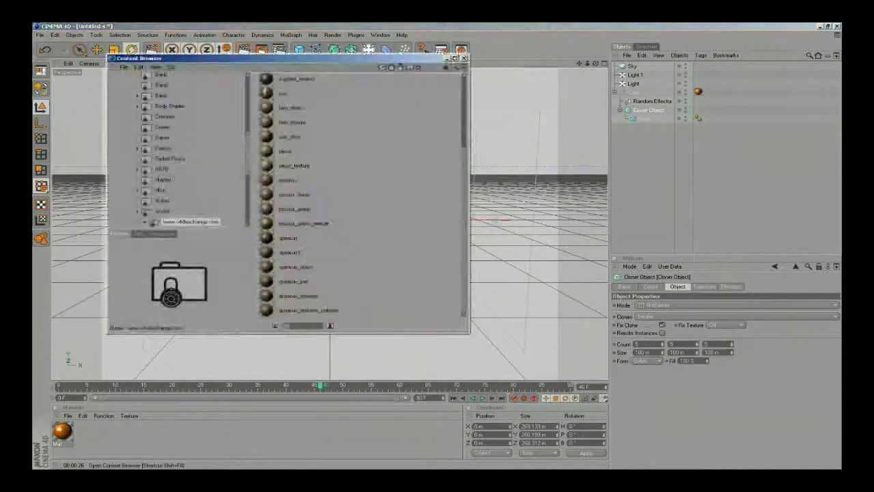
pyautogui.click(161, 169)
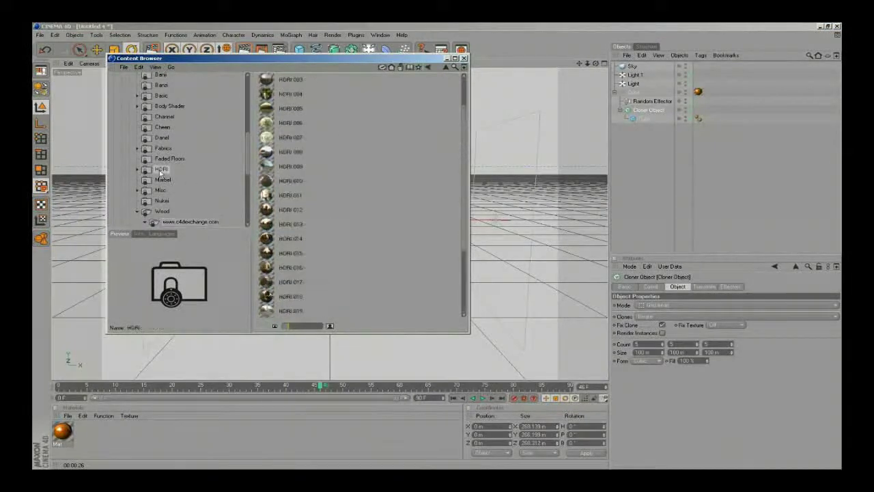
pyautogui.click(278, 153)
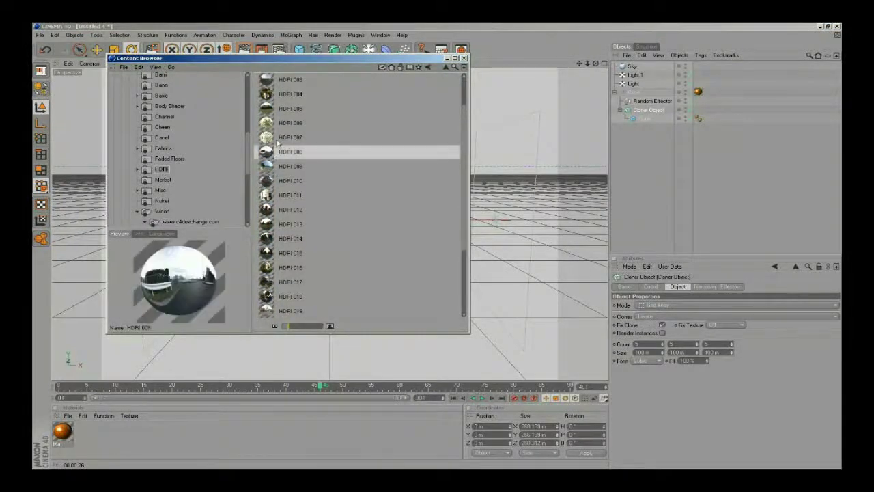
pyautogui.click(279, 137)
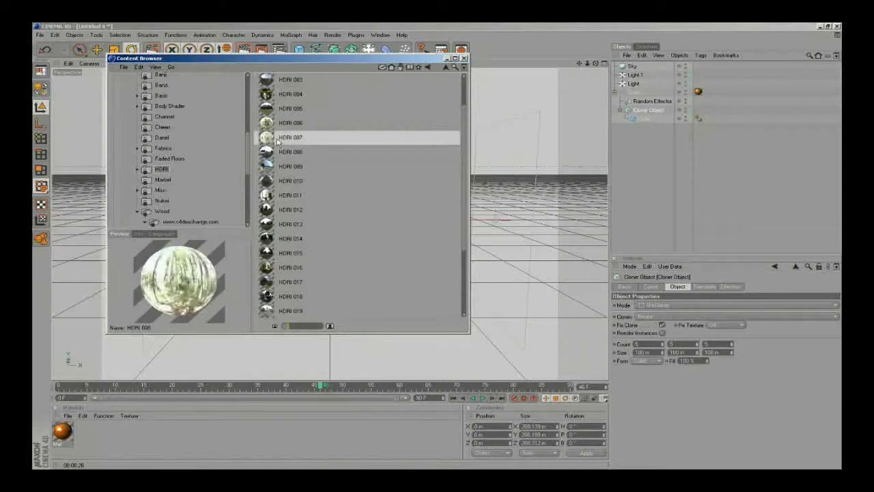
pyautogui.click(282, 123)
pyautogui.click(284, 108)
pyautogui.click(280, 310)
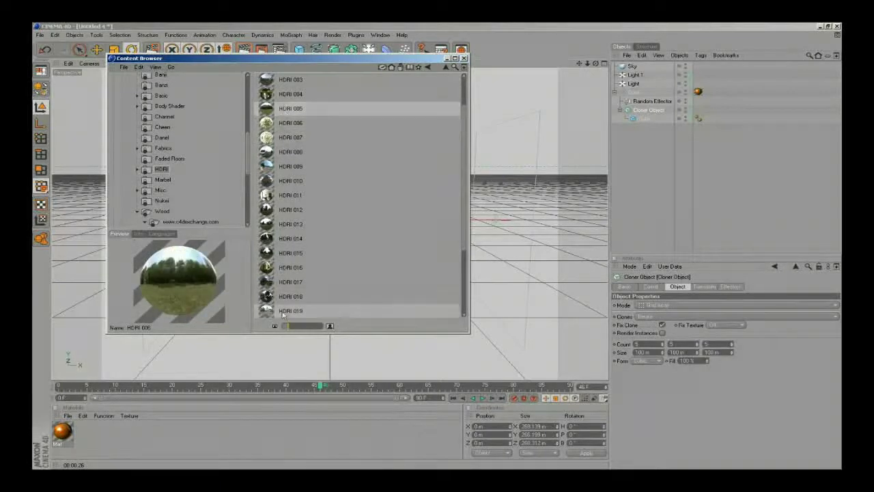
pyautogui.scroll(-3, 284, 310)
pyautogui.click(286, 310)
pyautogui.click(282, 278)
pyautogui.click(281, 266)
pyautogui.click(281, 252)
pyautogui.click(281, 238)
pyautogui.click(281, 222)
pyautogui.click(280, 208)
pyautogui.click(280, 194)
pyautogui.click(284, 180)
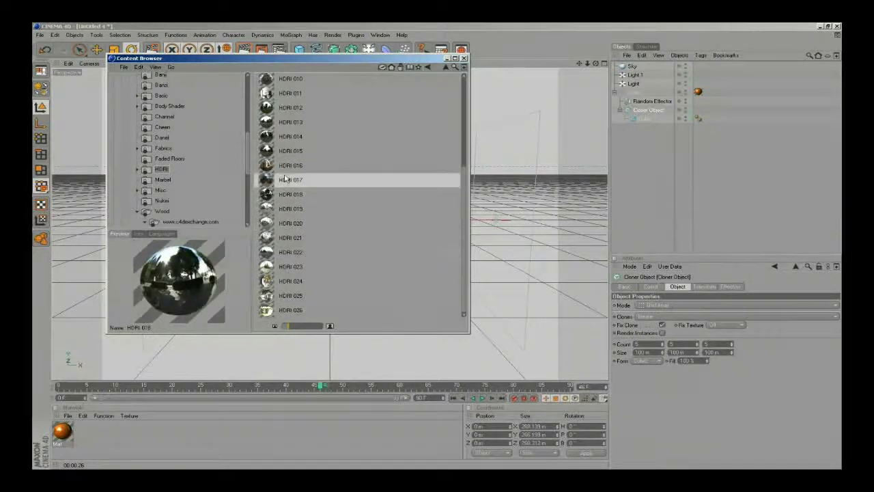
# Apply the HDRI 011 material to the Sky object and close the Content Browser
pyautogui.click(286, 93)
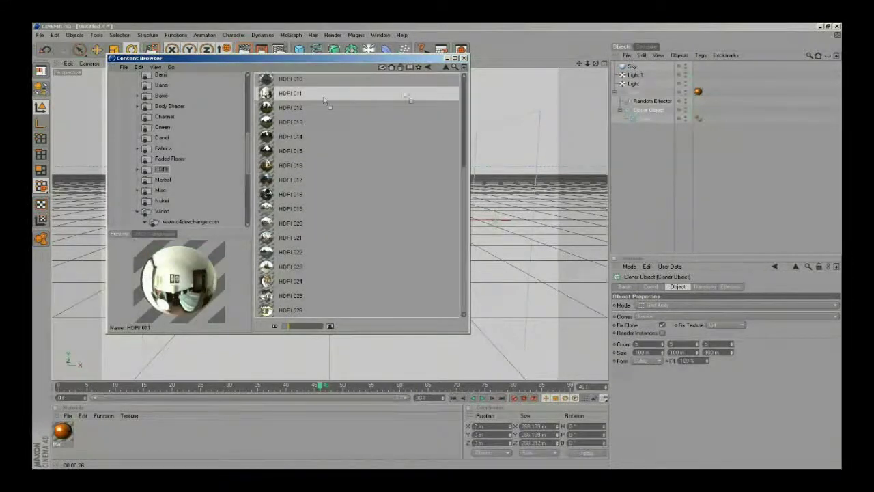
pyautogui.scroll(1, 440, 90)
pyautogui.moveTo(451, 95); pyautogui.dragTo(631, 67)
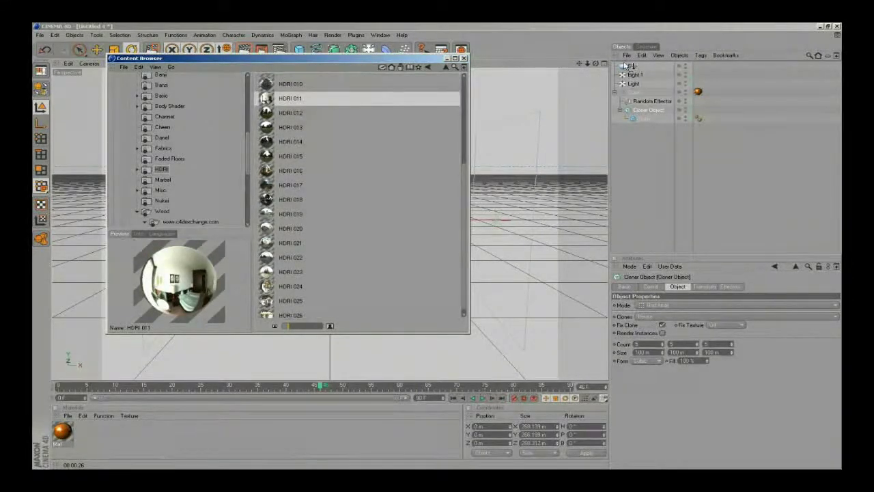
pyautogui.click(464, 59)
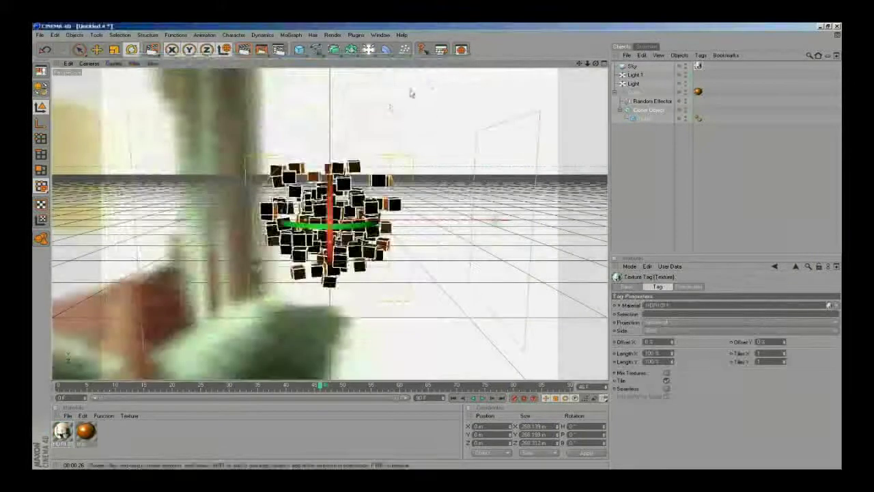
# Add a Compositing tag to the Sky with Seen by Camera turned off, and render a region of the cubes to check it
pyautogui.rightClick(642, 67)
pyautogui.moveTo(683, 69)
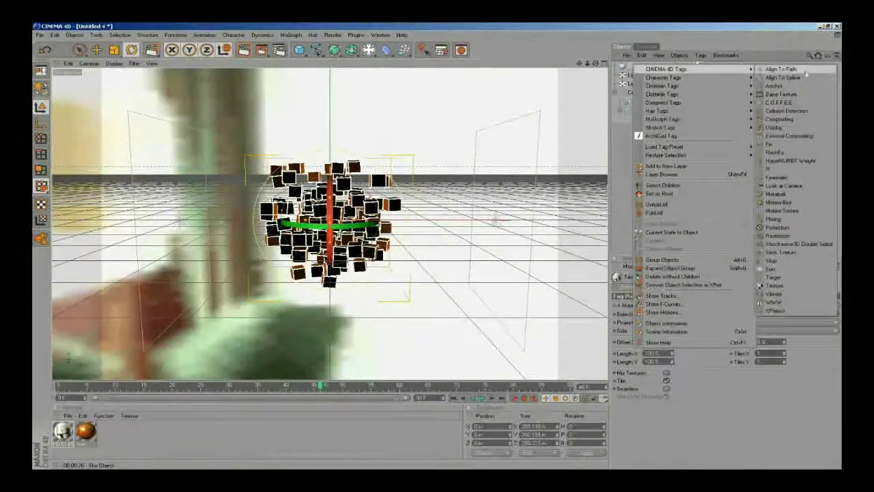
pyautogui.click(779, 119)
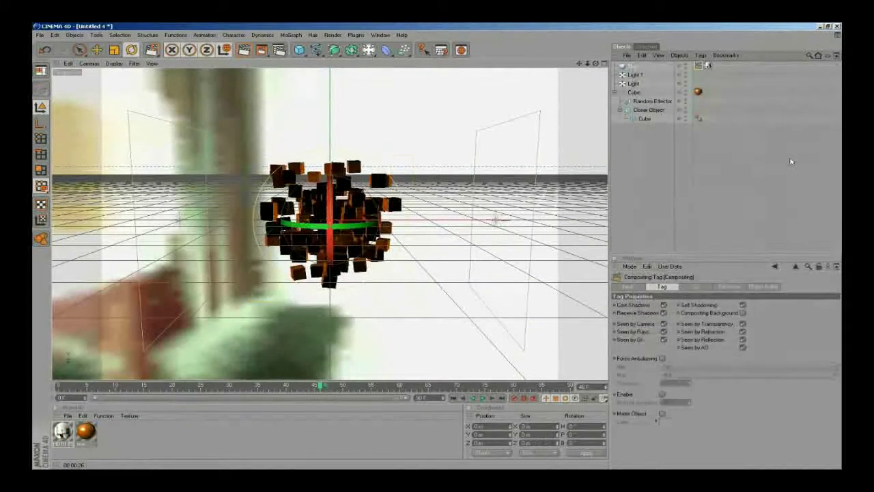
pyautogui.click(663, 324)
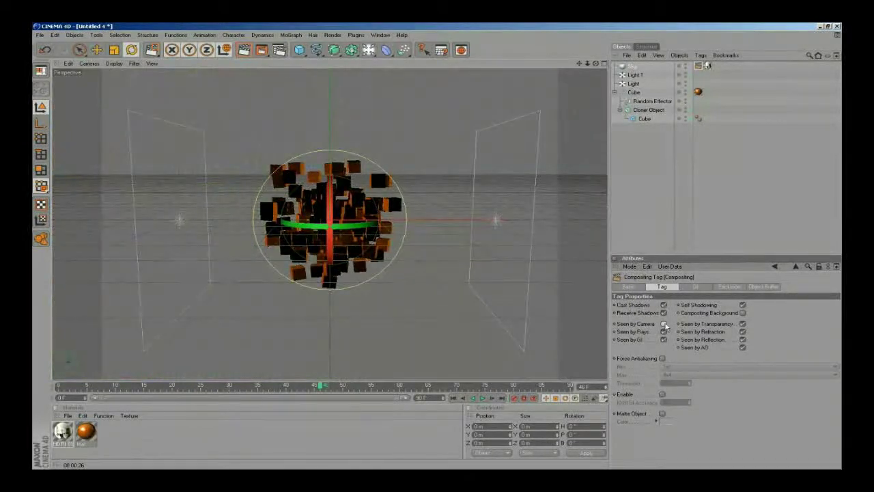
pyautogui.moveTo(261, 53); pyautogui.dragTo(287, 61)
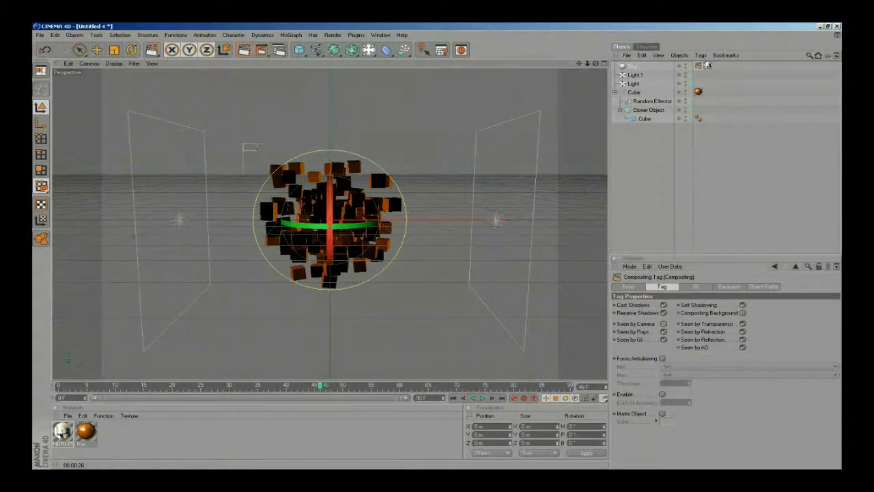
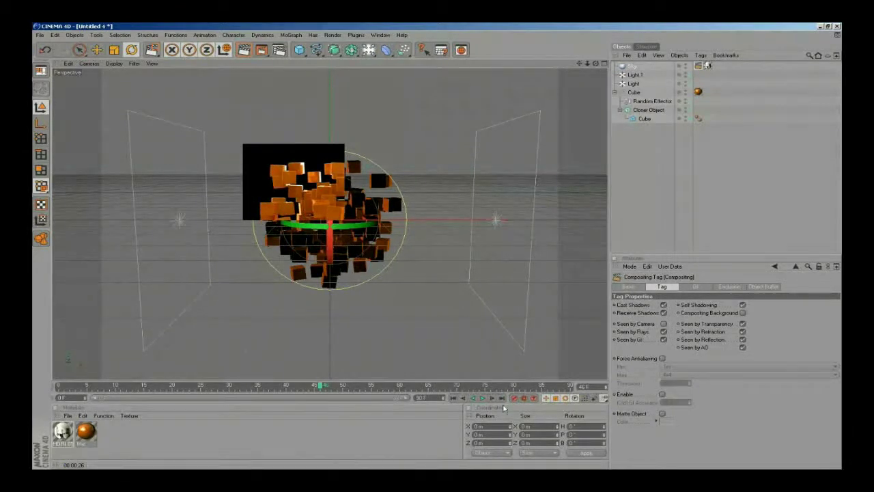
pyautogui.click(402, 351)
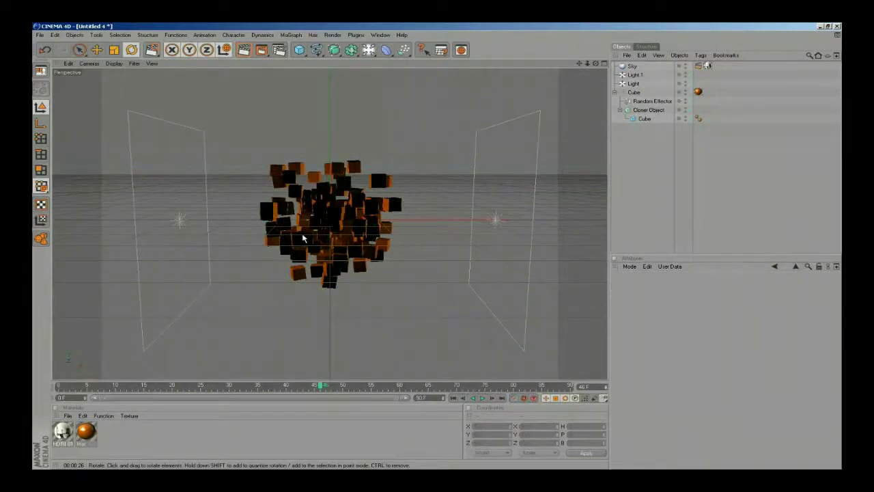
# Add a Background object and create a new material with Color turned off and Luminance turned on
pyautogui.moveTo(368, 50); pyautogui.dragTo(400, 91)
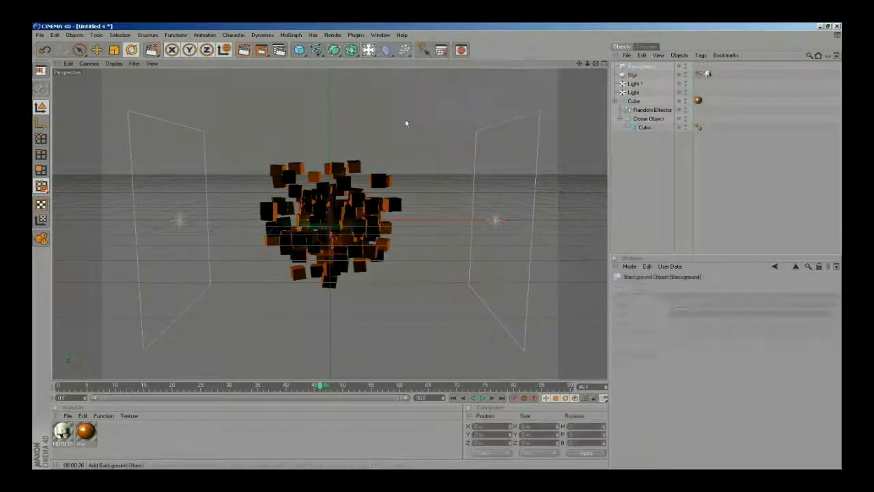
pyautogui.doubleClick(131, 448)
pyautogui.doubleClick(62, 437)
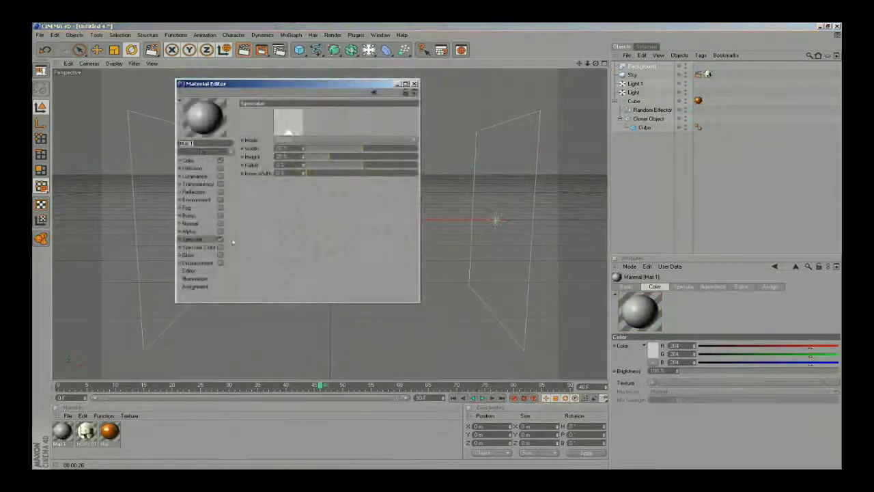
pyautogui.click(196, 161)
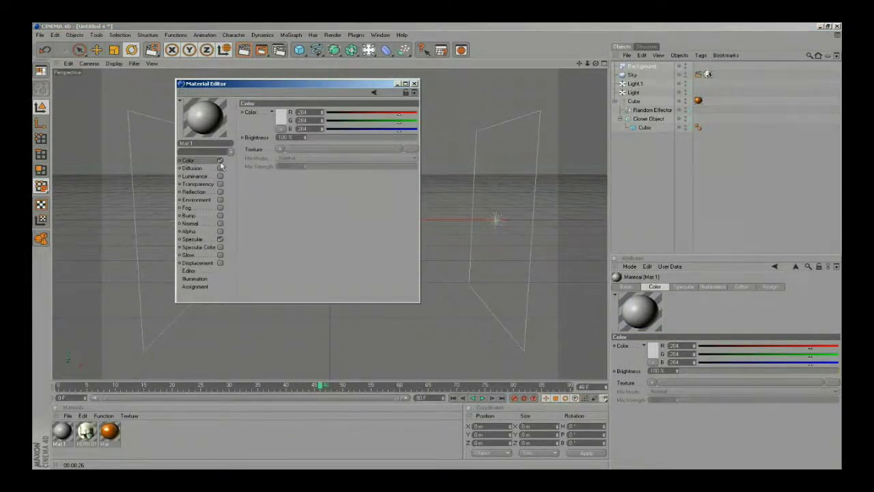
pyautogui.click(220, 159)
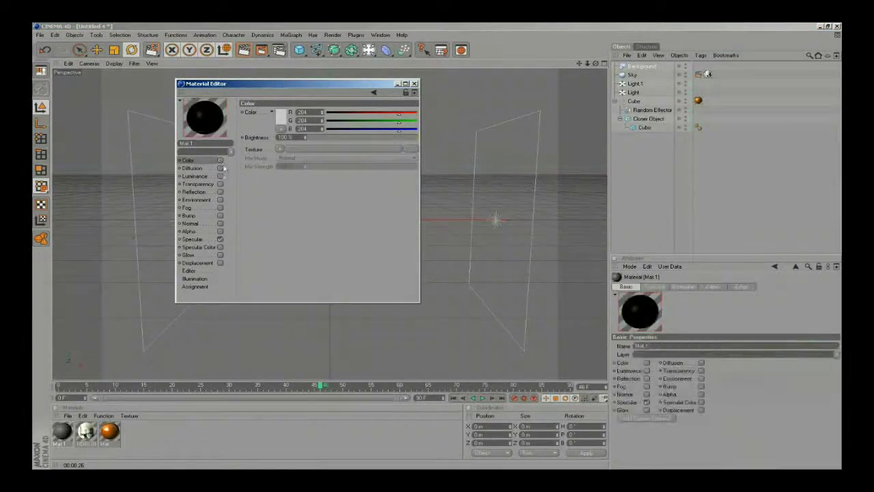
pyautogui.click(220, 176)
# Load a Gradient into the material's Luminance texture and change its black end to light grey
pyautogui.click(280, 149)
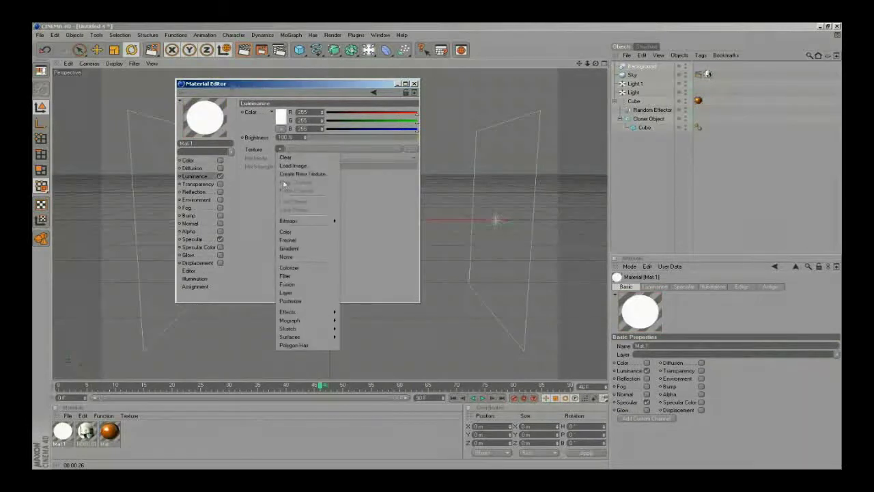
pyautogui.click(306, 249)
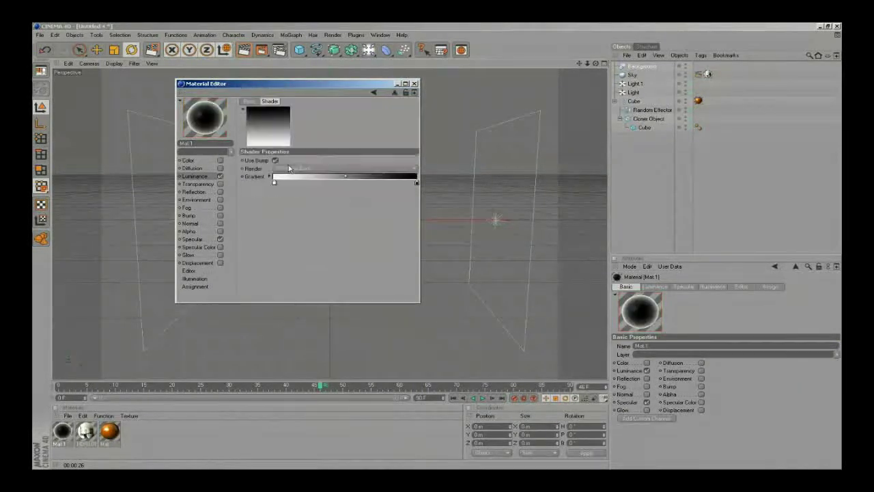
pyautogui.doubleClick(416, 183)
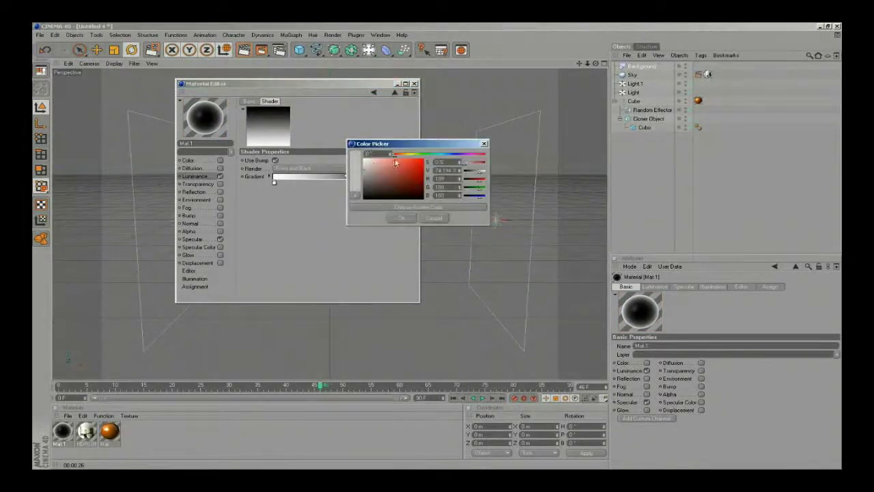
pyautogui.press('Return')
pyautogui.click(414, 83)
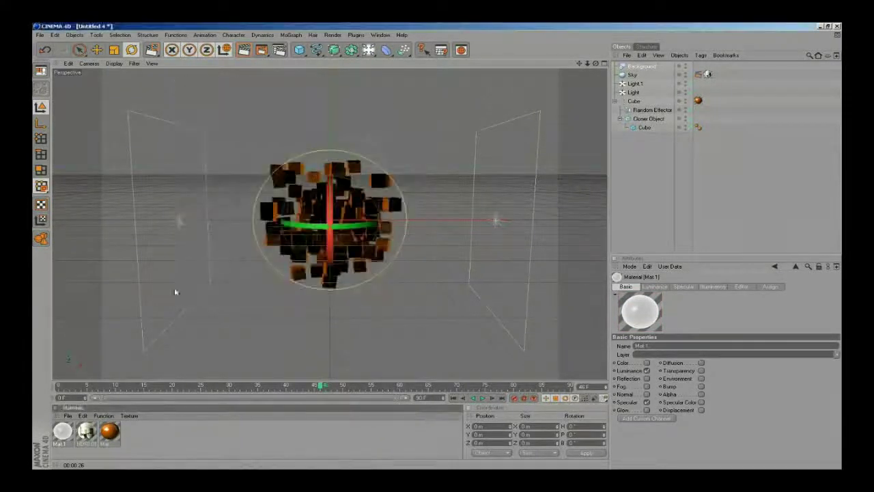
# Apply the white gradient material to the Background object and render the view at frame 40
pyautogui.moveTo(66, 425); pyautogui.dragTo(641, 66)
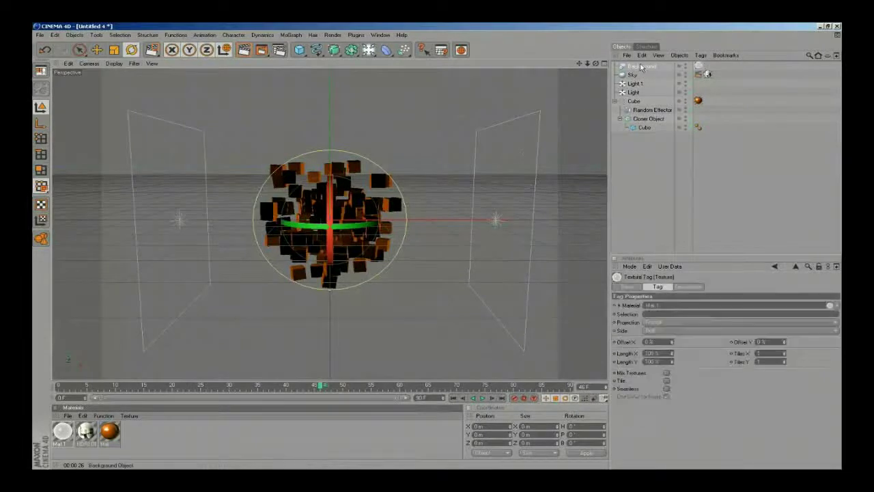
pyautogui.click(288, 386)
pyautogui.click(245, 51)
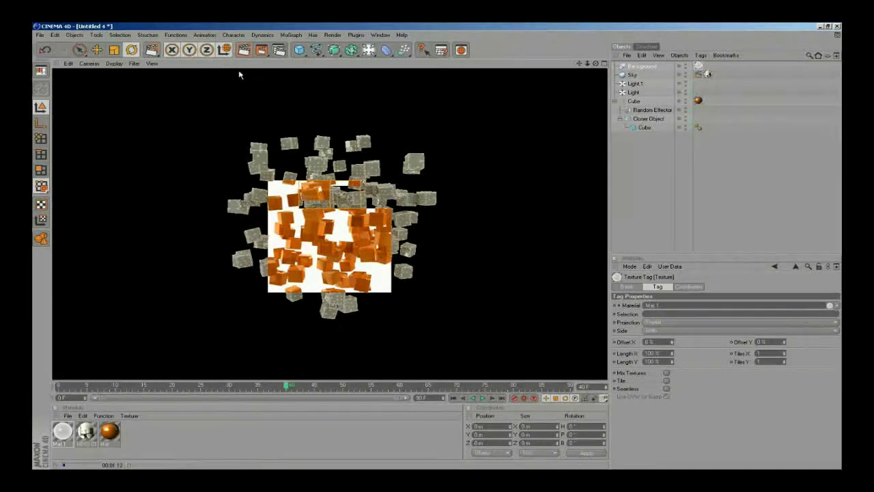
pyautogui.click(377, 239)
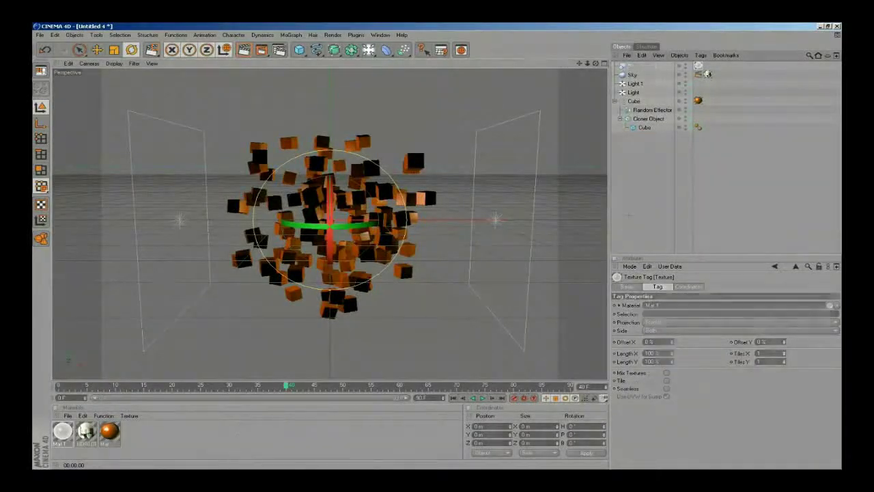
pyautogui.click(482, 353)
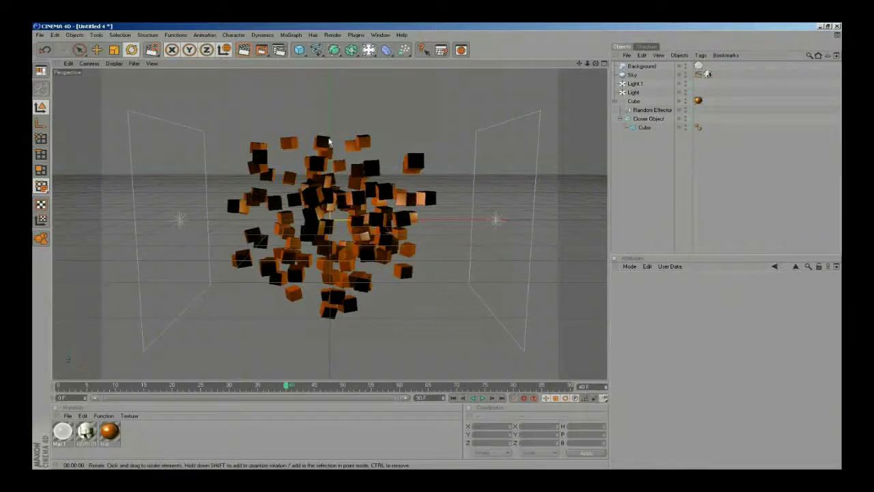
# Change the colour of Light 1 to a stronger pale cyan
pyautogui.click(637, 83)
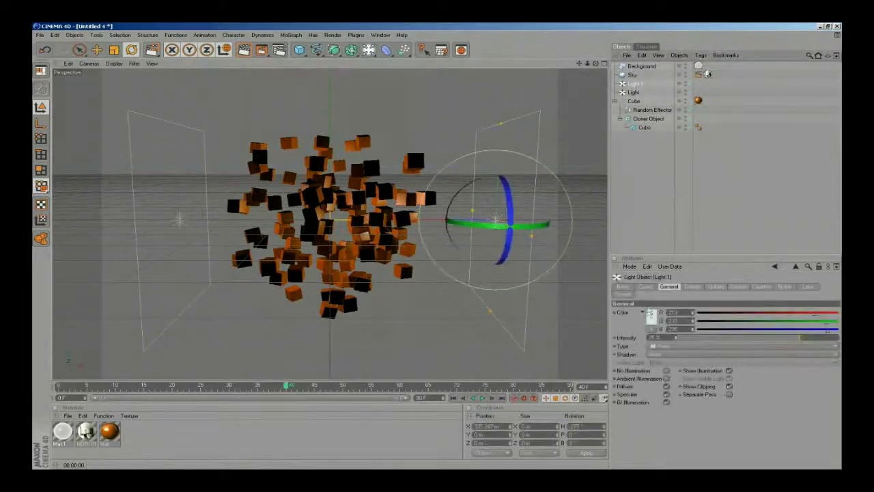
pyautogui.click(651, 316)
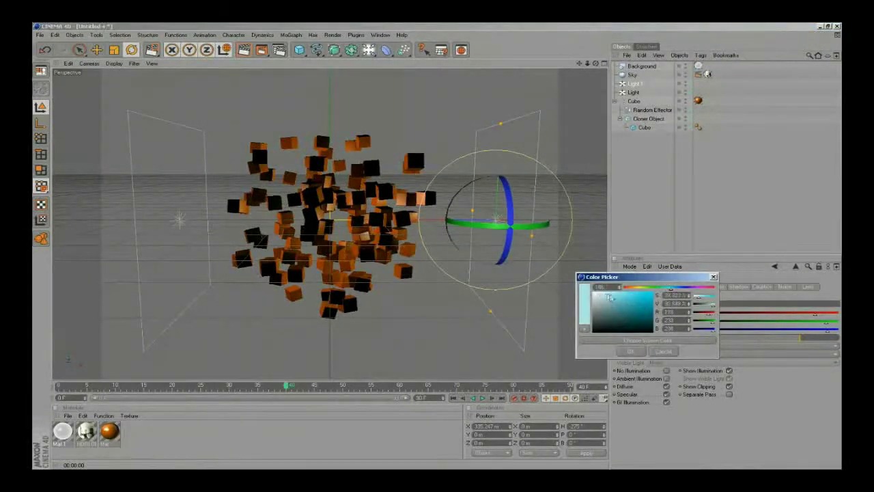
pyautogui.click(631, 351)
# Change the colour of the other area light, Light, to pale pink with RGB 244, 191, 191
pyautogui.click(633, 92)
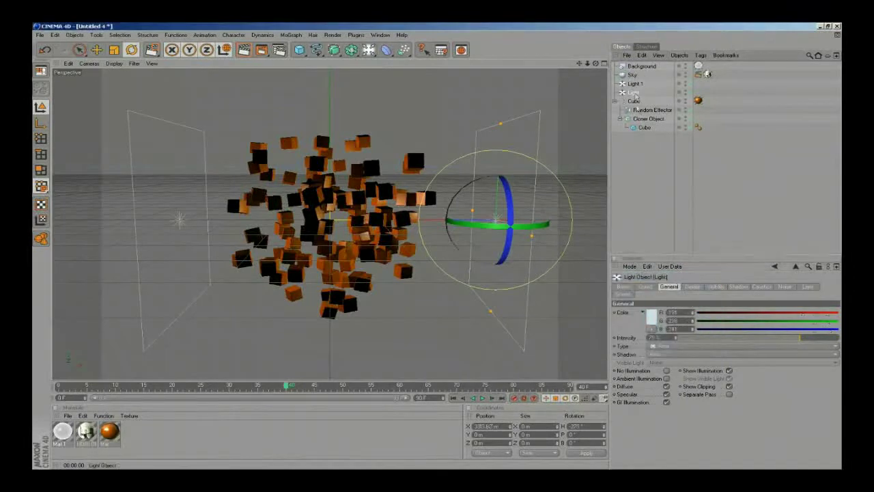
pyautogui.click(651, 318)
pyautogui.moveTo(611, 297); pyautogui.dragTo(608, 294)
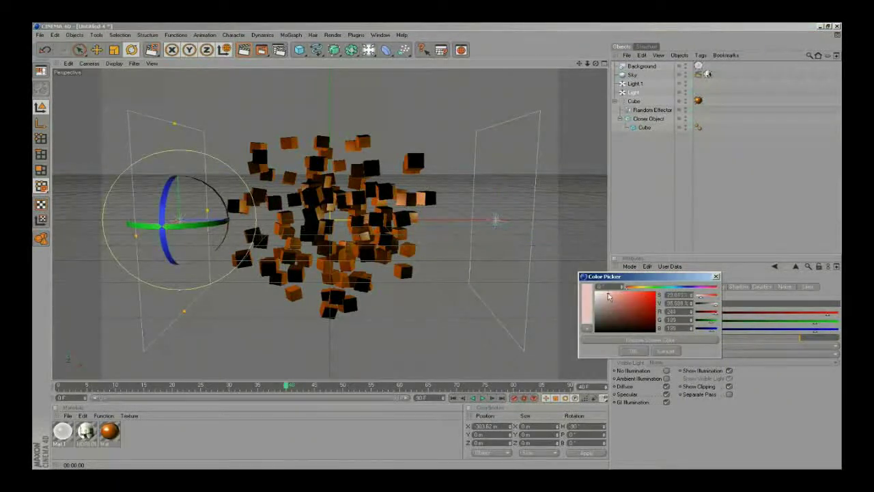
pyautogui.click(632, 350)
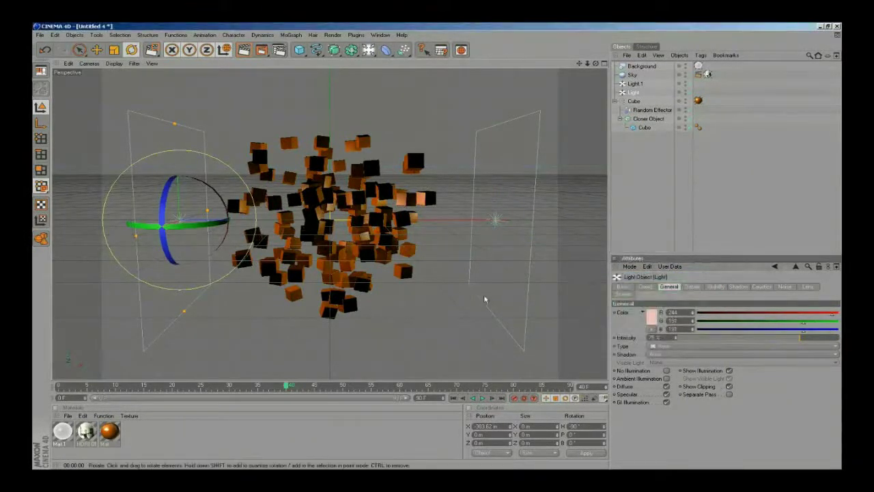
# Play the cube animation from the first frame and stop it at frame 68
pyautogui.click(452, 398)
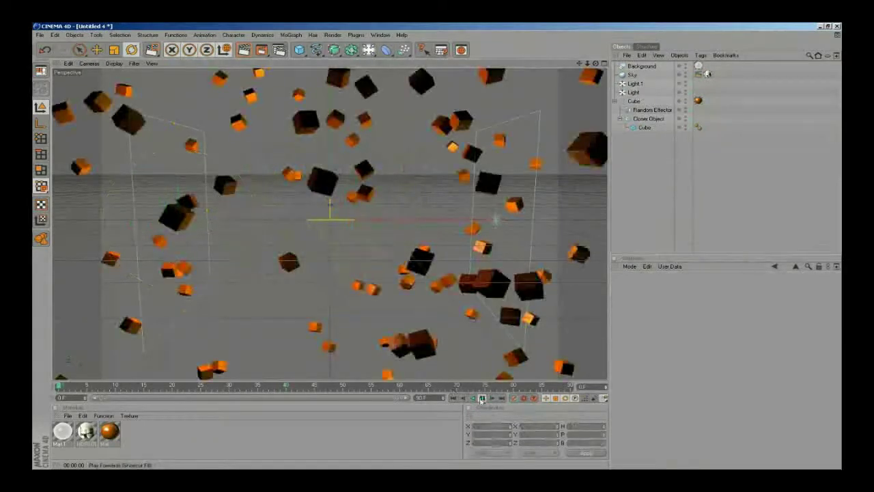
pyautogui.click(481, 398)
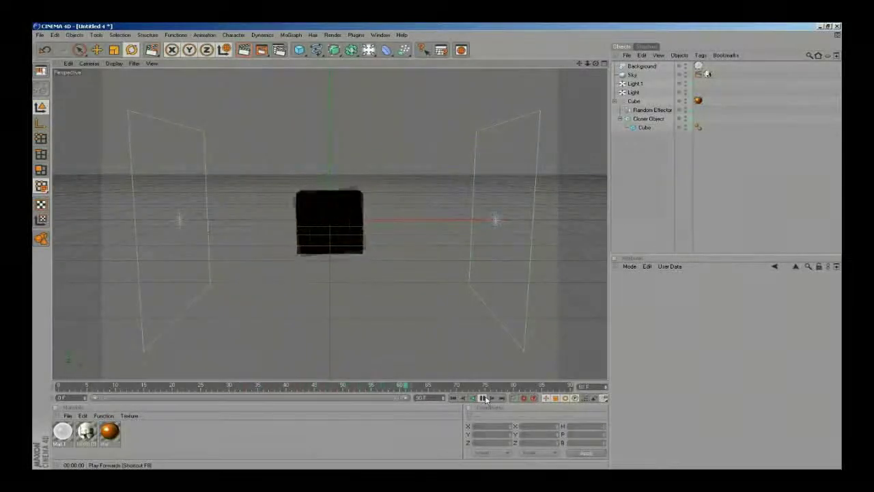
pyautogui.click(485, 398)
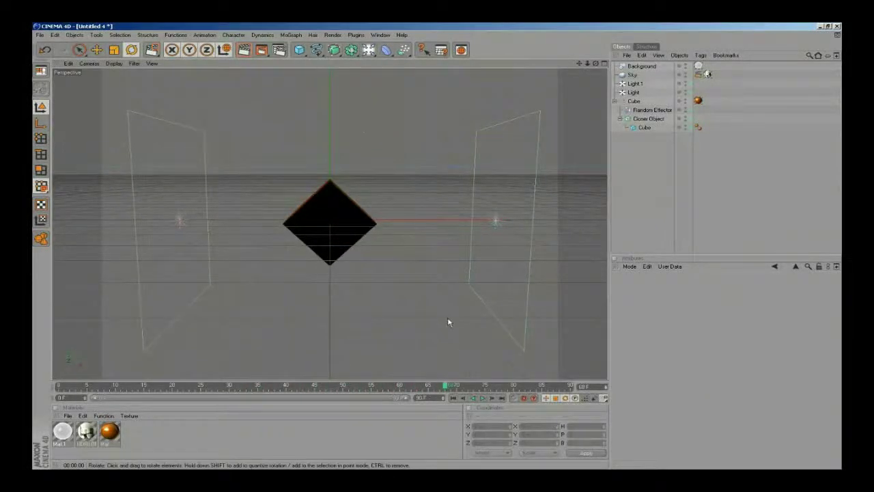
# Add a Camera, look through it, and lower its viewpoint to an almost frontal view of the cube
pyautogui.moveTo(369, 52); pyautogui.dragTo(515, 77)
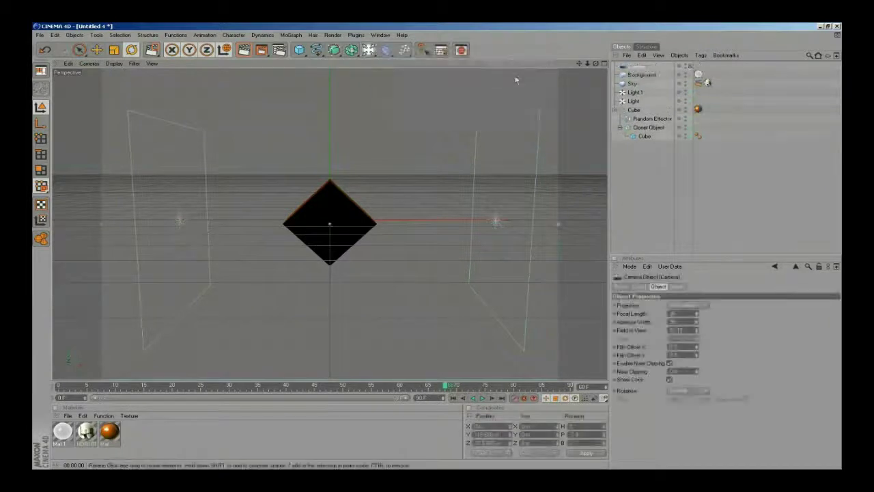
pyautogui.click(88, 63)
pyautogui.click(151, 80)
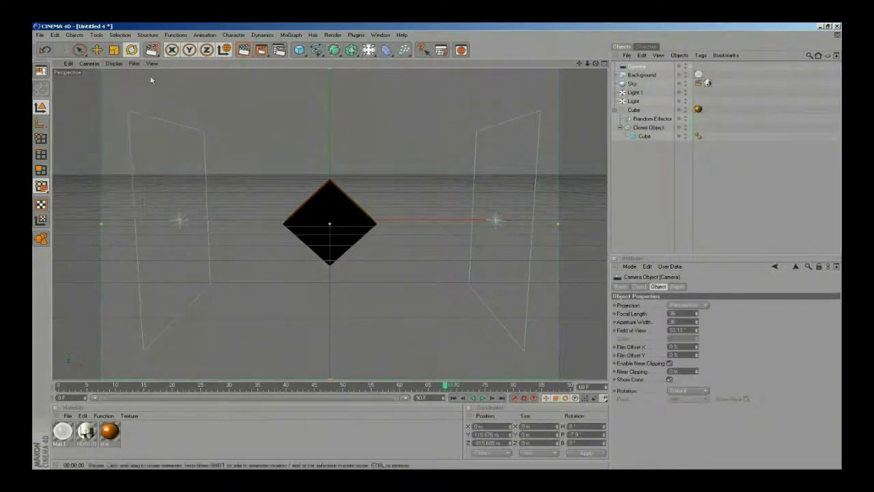
pyautogui.moveTo(152, 80)
pyautogui.mouseDown()
pyautogui.moveTo(153, 114)
pyautogui.moveTo(150, 82)
pyautogui.mouseUp()
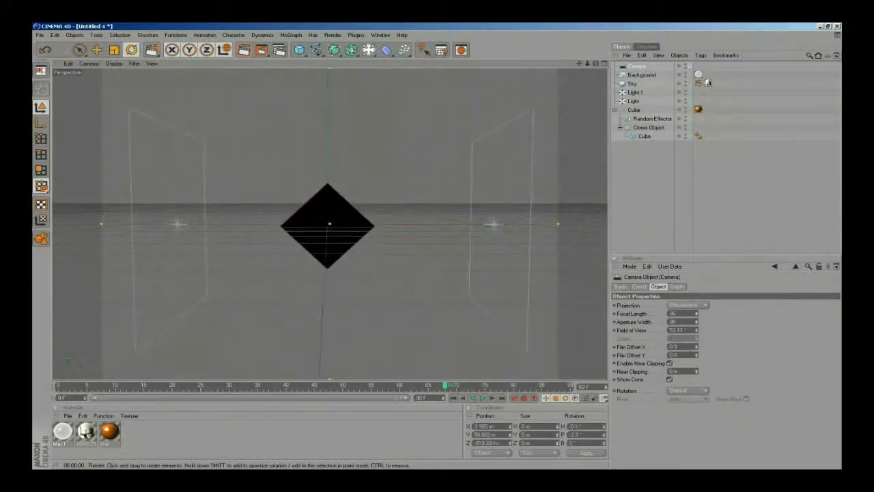
pyautogui.moveTo(345, 170); pyautogui.dragTo(361, 191)
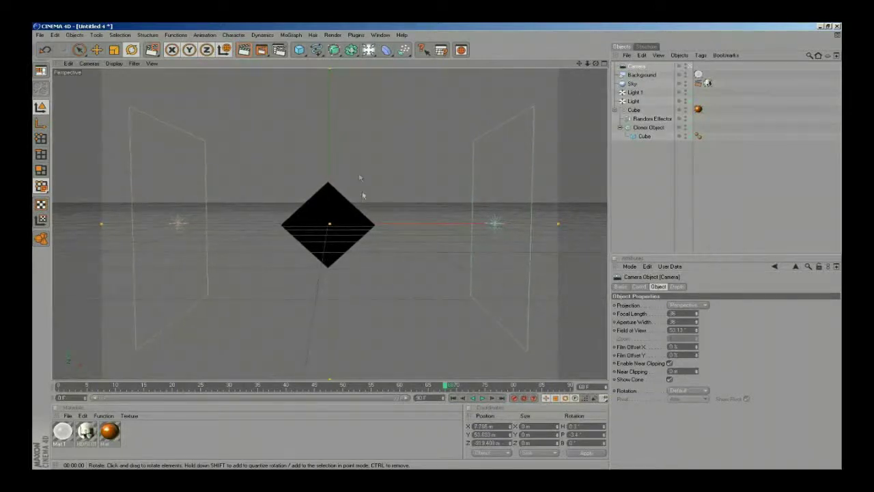
# Render a region around the assembled cube to check it with the new light colours
pyautogui.click(404, 292)
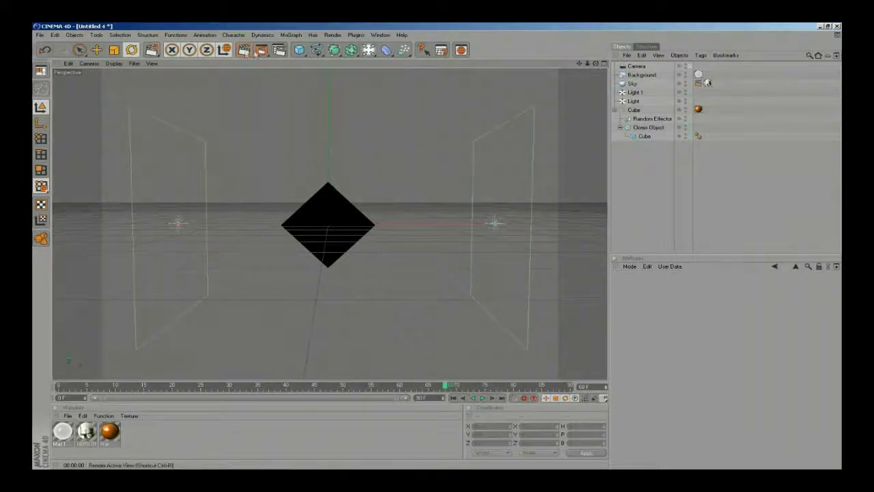
pyautogui.moveTo(260, 51); pyautogui.dragTo(296, 59)
pyautogui.moveTo(280, 167); pyautogui.dragTo(392, 279)
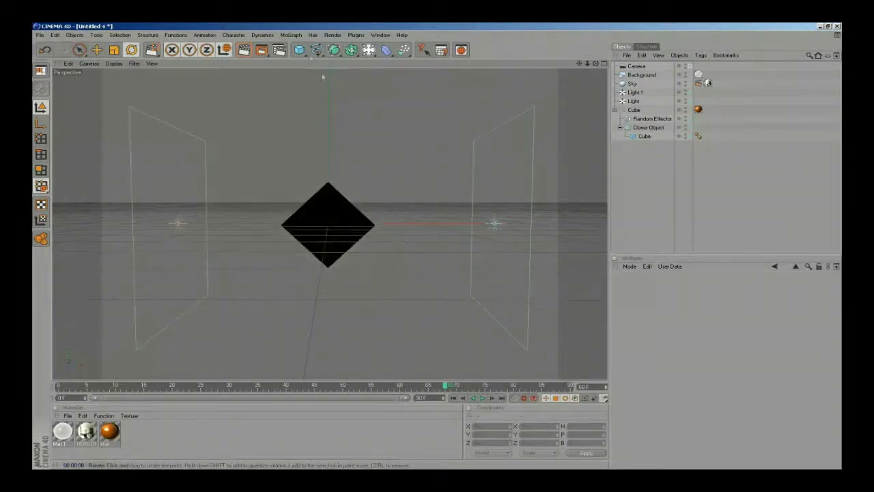
# Set the render output to the 800 x 600 preset and change the film aspect to HDTV (16:9)
pyautogui.click(278, 50)
pyautogui.click(123, 52)
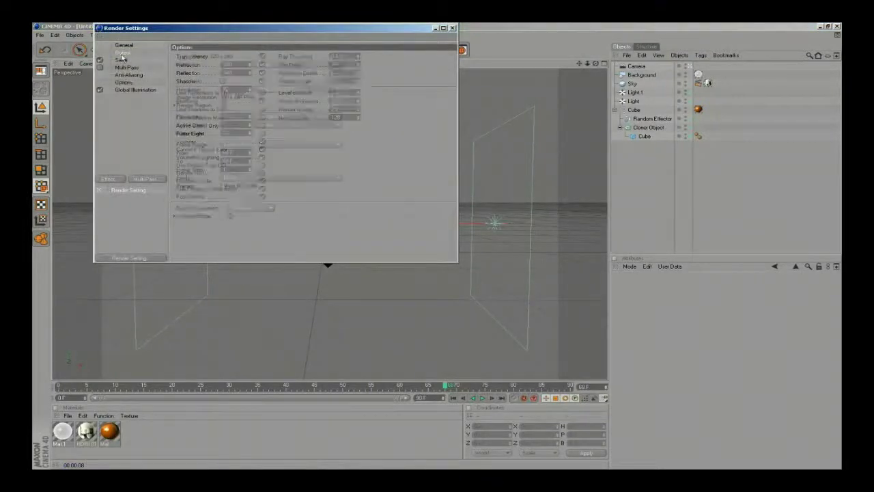
pyautogui.click(181, 56)
pyautogui.moveTo(202, 66)
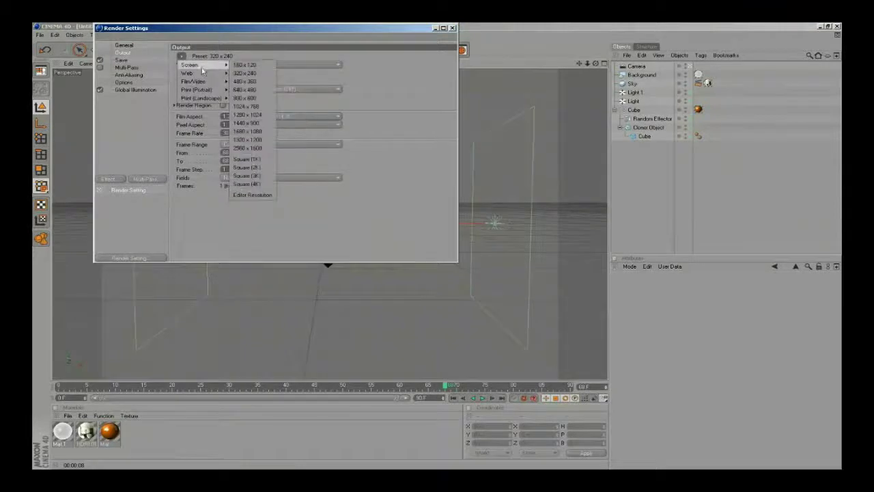
pyautogui.click(259, 98)
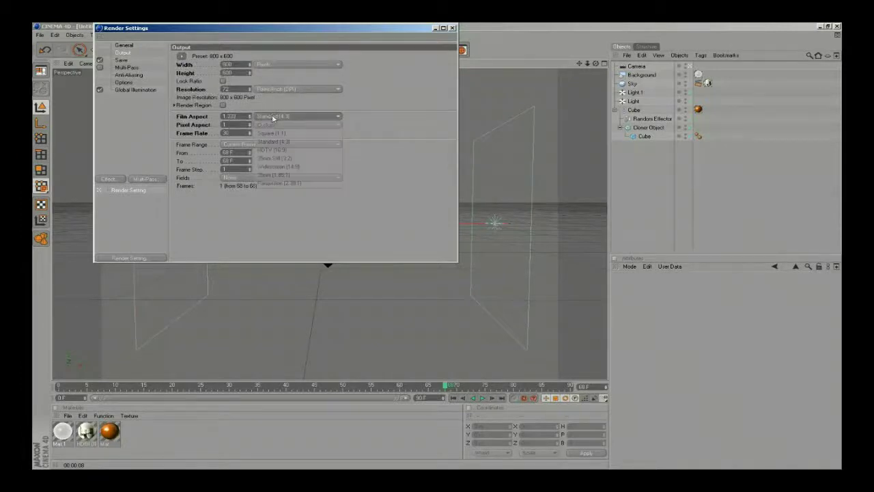
pyautogui.click(270, 116)
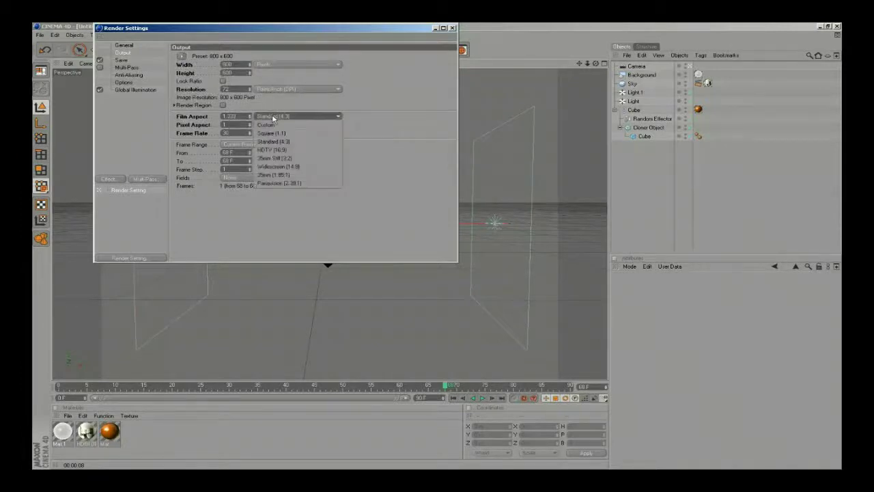
pyautogui.click(305, 149)
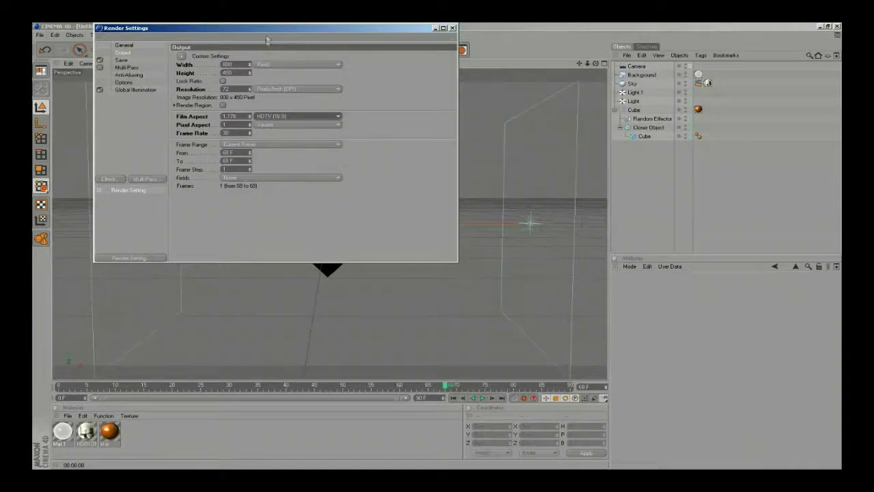
# Set the start and end frames of the render output's frame range
pyautogui.moveTo(269, 28); pyautogui.dragTo(736, 101)
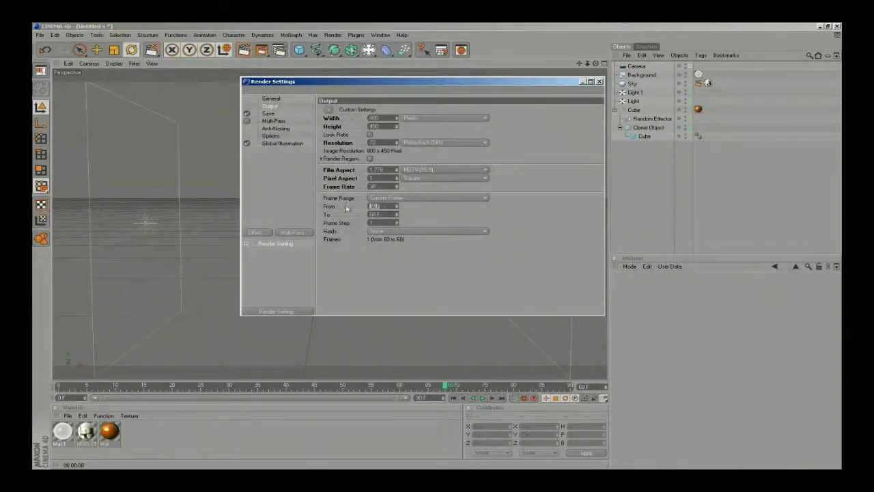
pyautogui.press('Tab')
pyautogui.press('Return')
# Set the render to save as "cg" in the CG folder inside Mis documentos
pyautogui.click(270, 114)
pyautogui.click(591, 125)
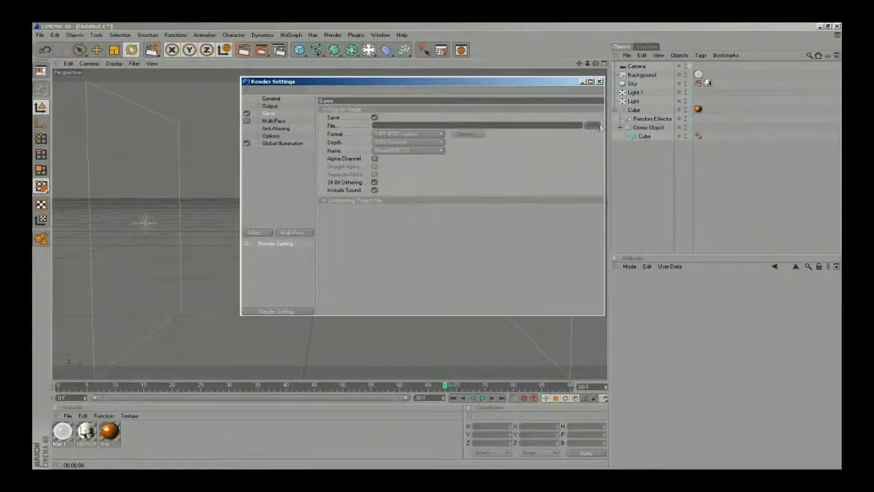
pyautogui.click(230, 49)
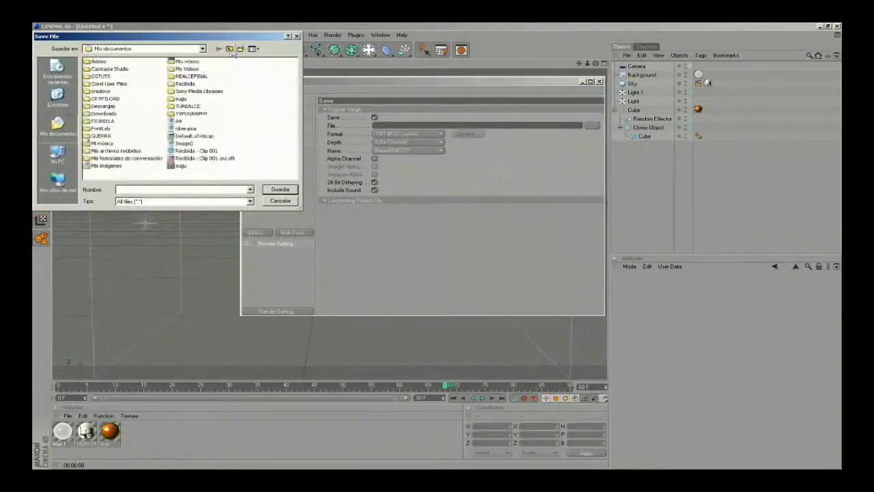
pyautogui.click(230, 49)
pyautogui.doubleClick(176, 61)
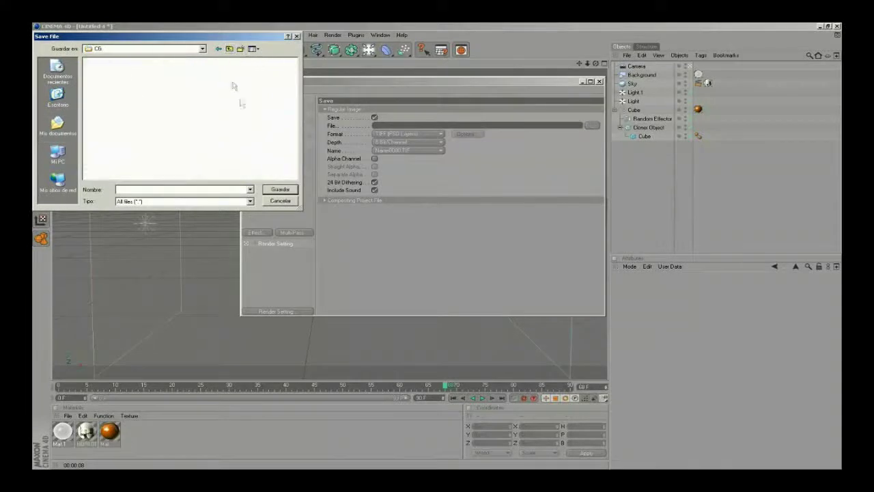
pyautogui.write('cg')
pyautogui.press('Return')
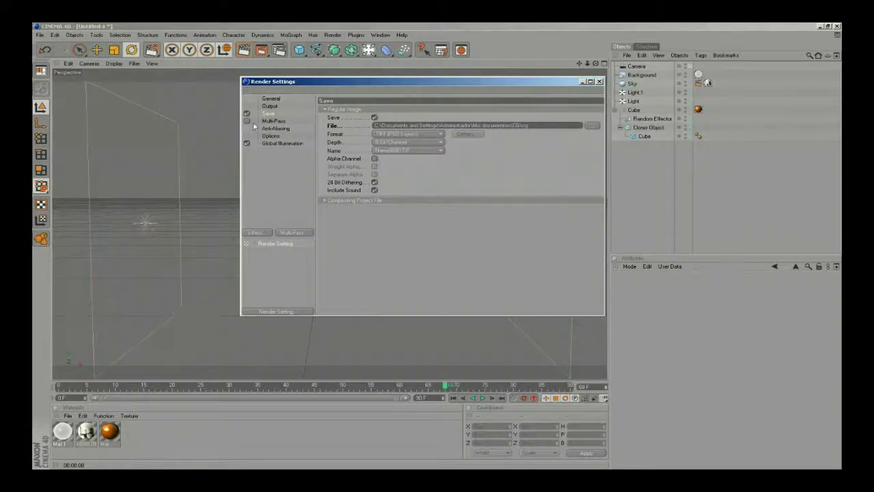
# Set the render's anti-aliasing to Best with a minimum level of 2x2
pyautogui.click(276, 143)
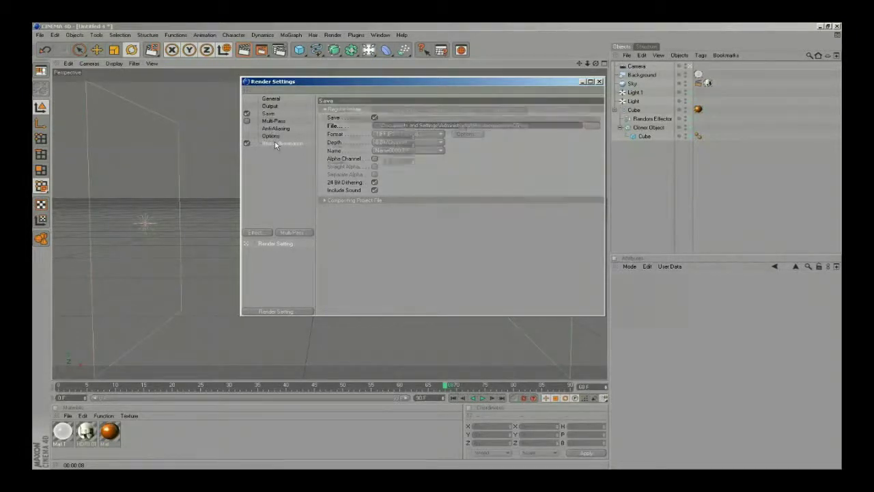
pyautogui.click(272, 136)
pyautogui.click(276, 128)
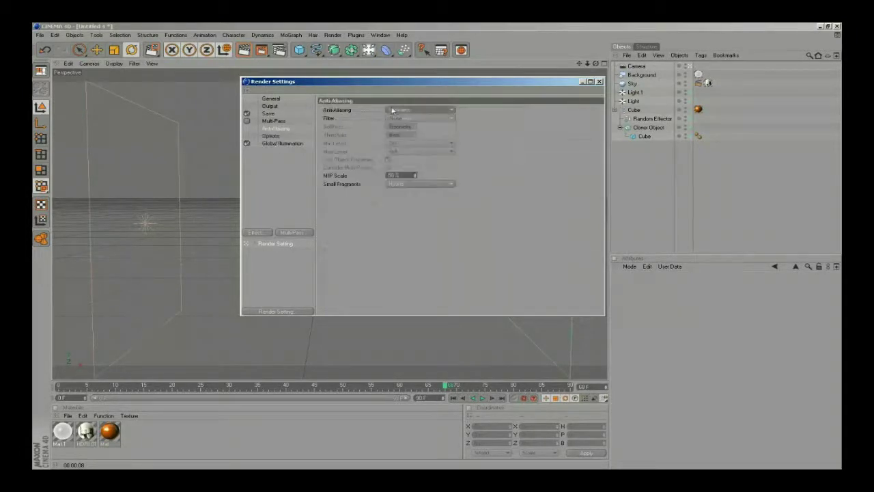
pyautogui.click(392, 110)
pyautogui.click(397, 135)
pyautogui.click(407, 143)
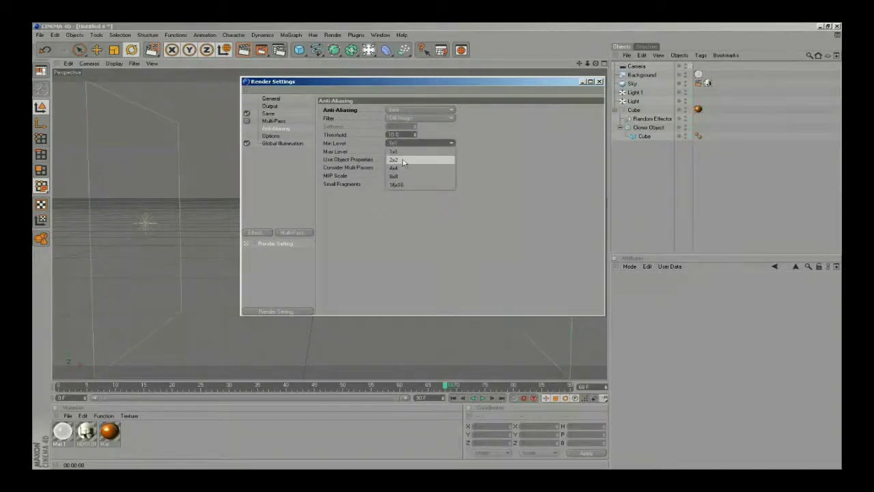
pyautogui.click(403, 161)
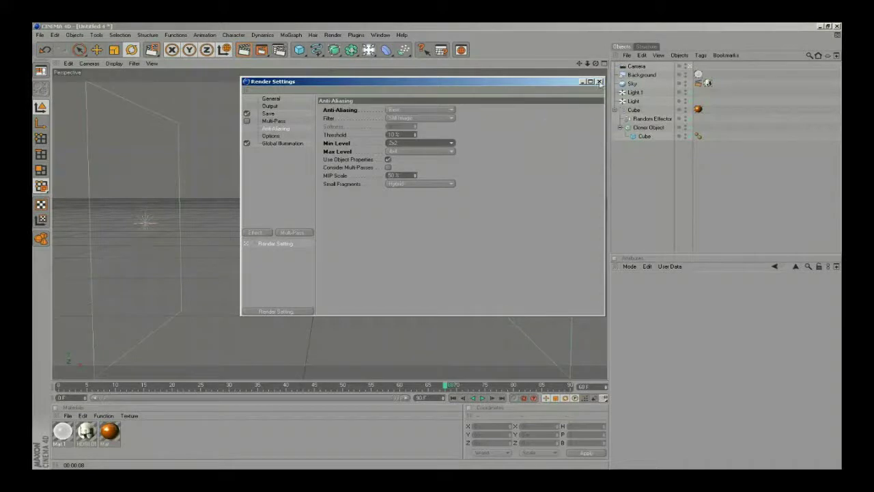
# Review the output and save settings, then render the animation to the Picture Viewer and maximize the viewer
pyautogui.click(268, 106)
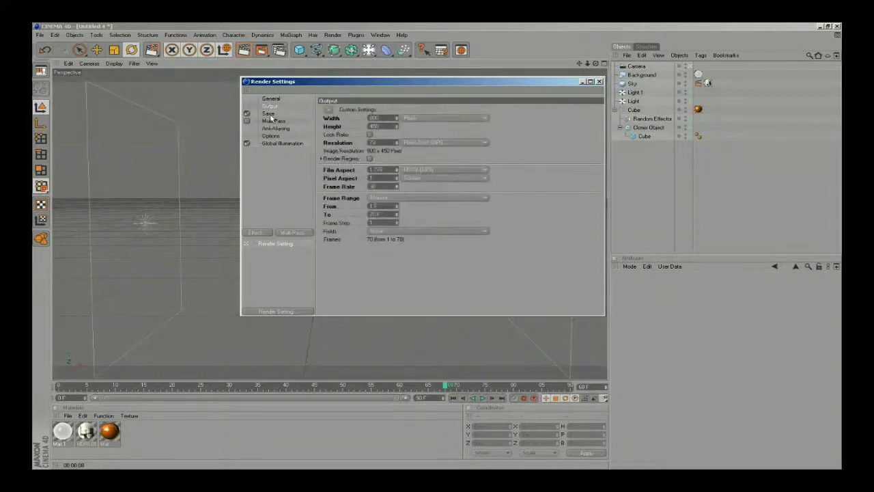
pyautogui.click(270, 115)
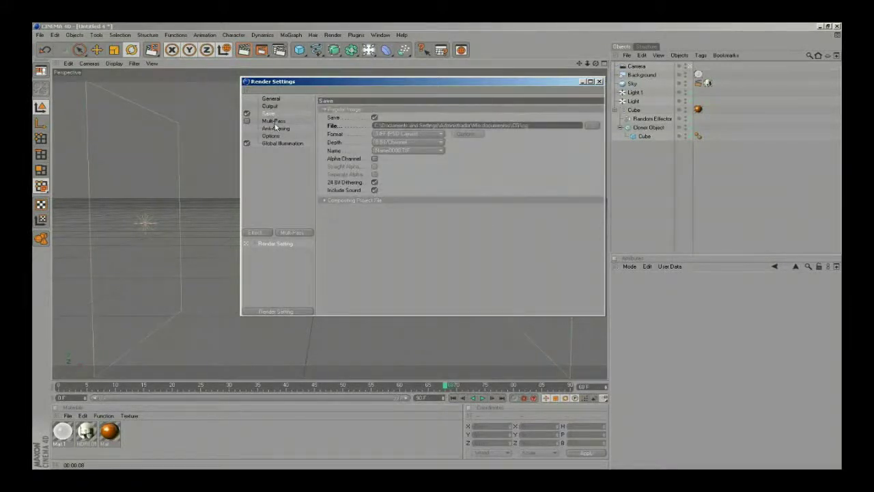
pyautogui.click(599, 81)
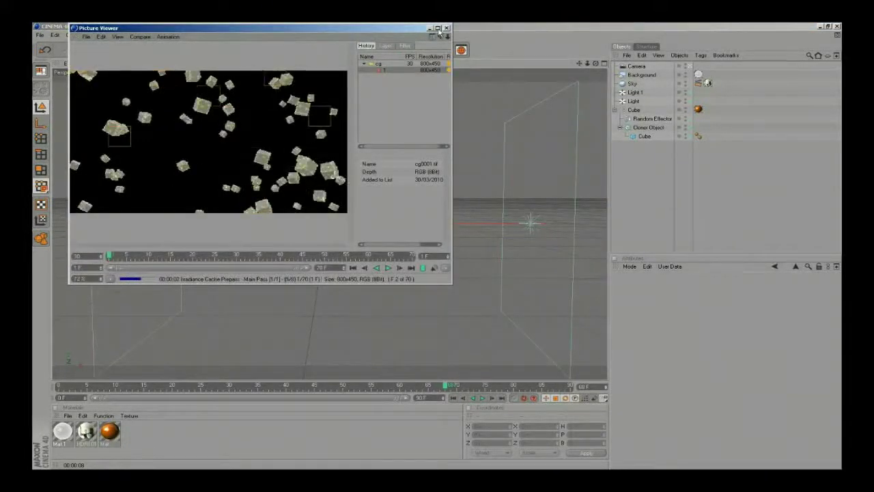
pyautogui.click(437, 28)
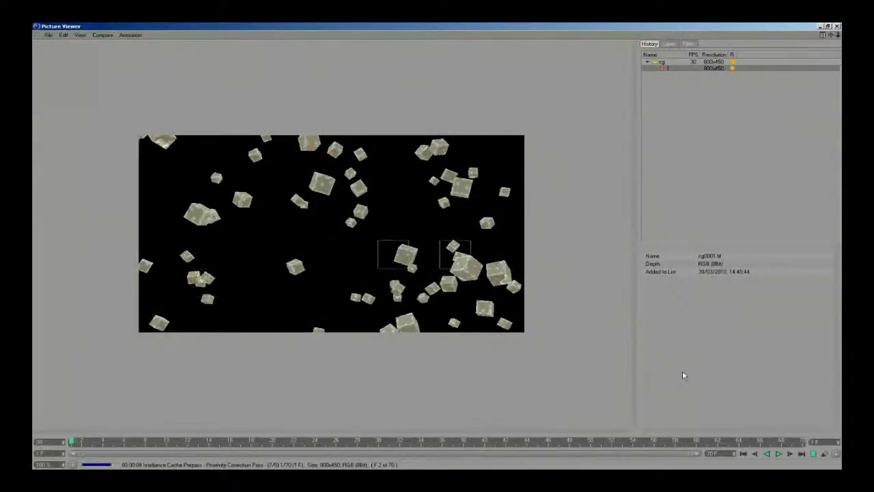